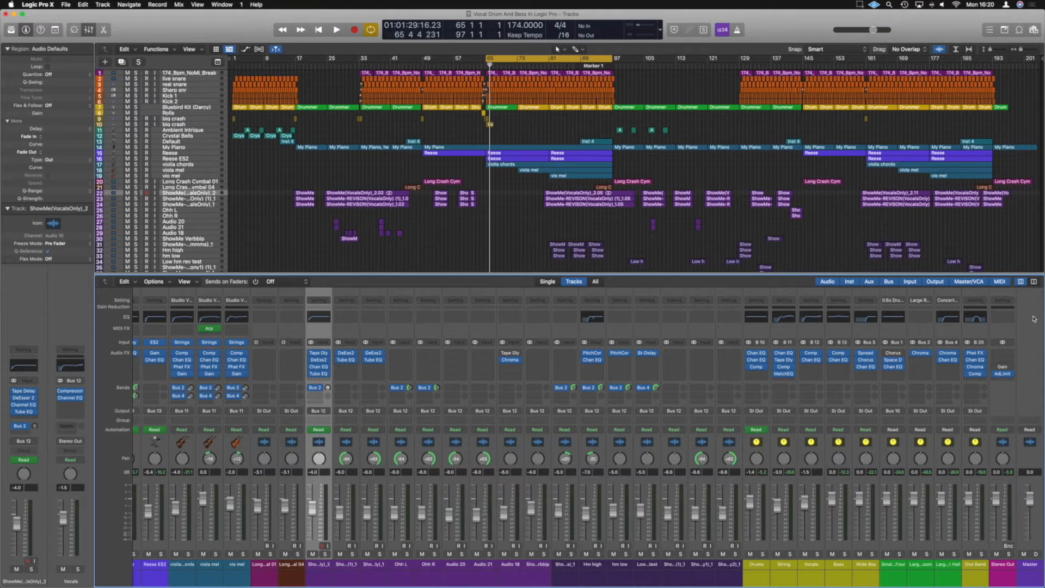
# Insert the Magic AB plugin on the Stereo Out channel and switch it to source A.
pyautogui.click(1002, 355)
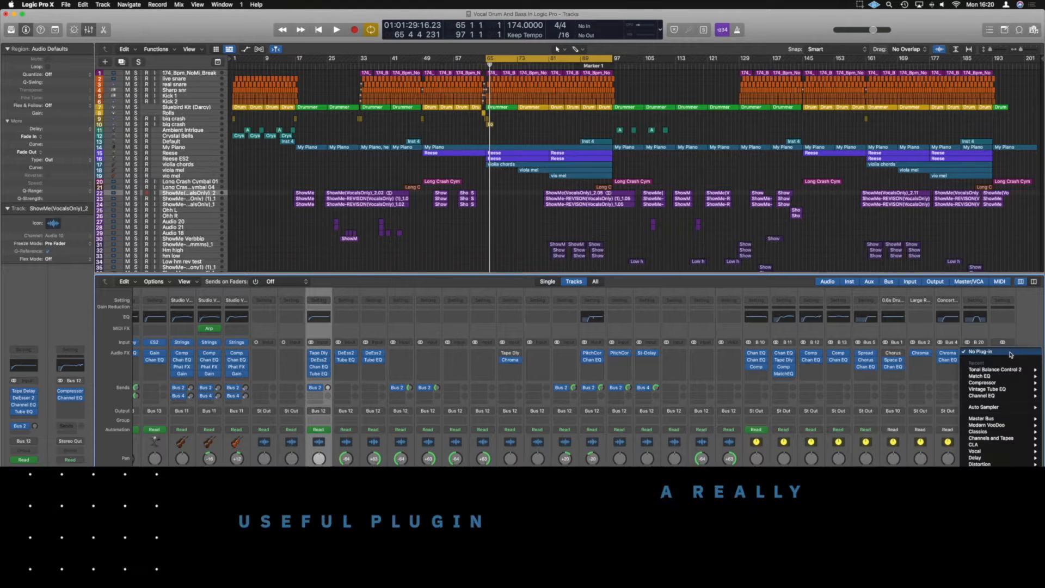
pyautogui.moveTo(1015, 420)
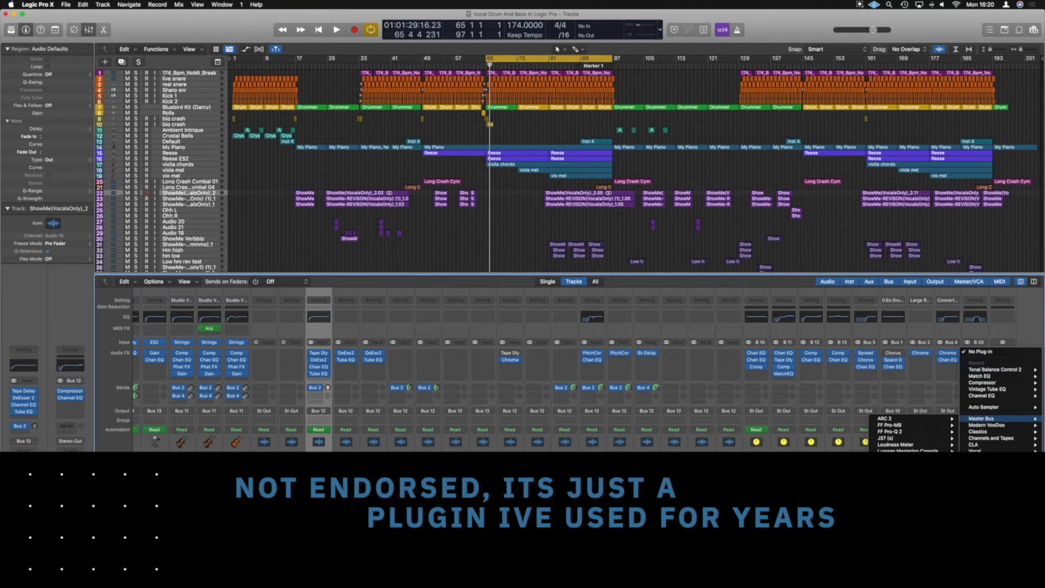
pyautogui.click(860, 457)
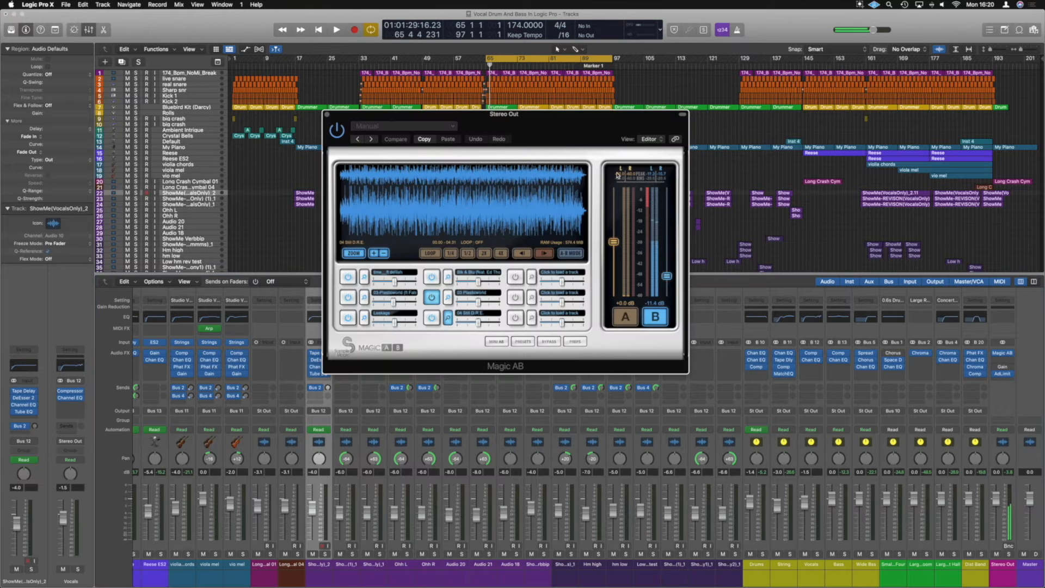
pyautogui.click(710, 337)
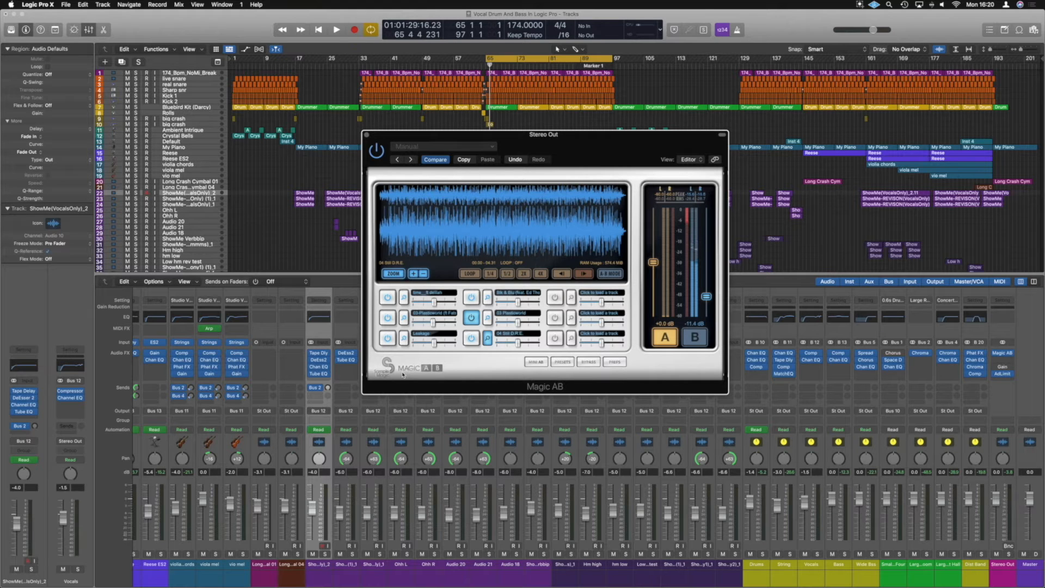
# Activate the Blk & Blu reference in Magic AB, start its loop, and compare B with the playing mix on A.
pyautogui.click(471, 300)
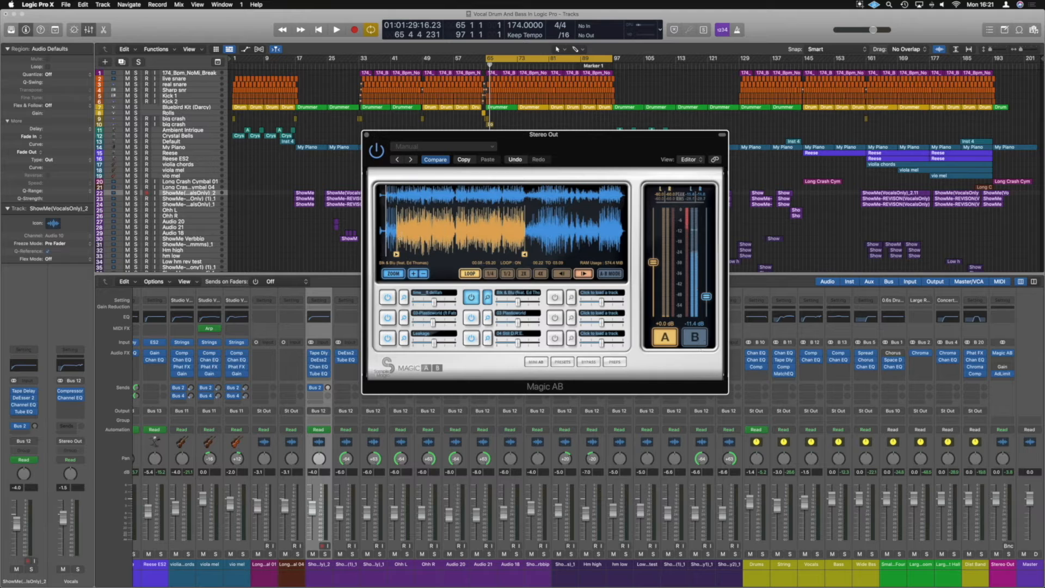
pyautogui.click(396, 232)
pyautogui.click(696, 338)
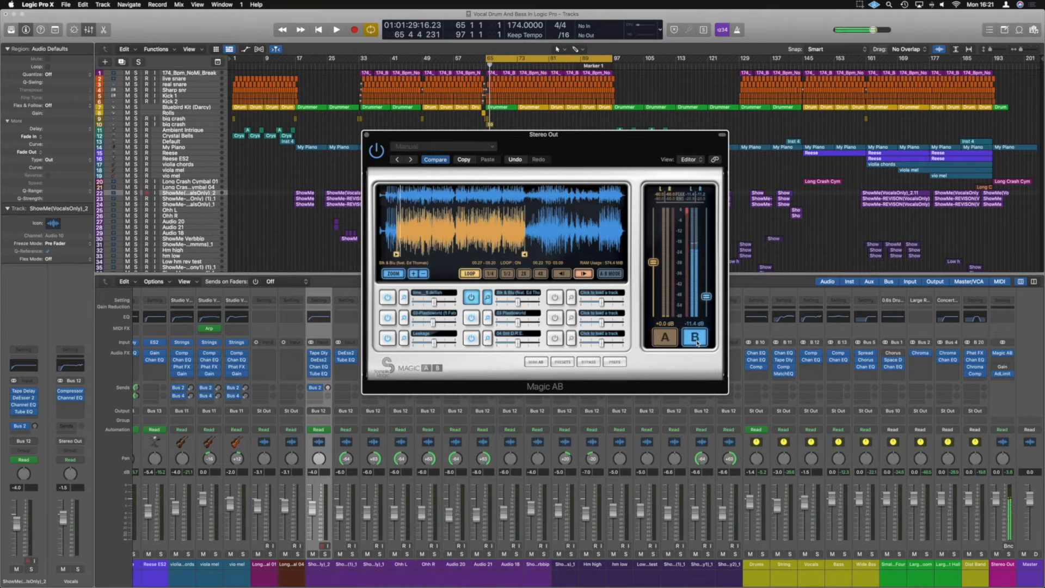
pyautogui.press('space')
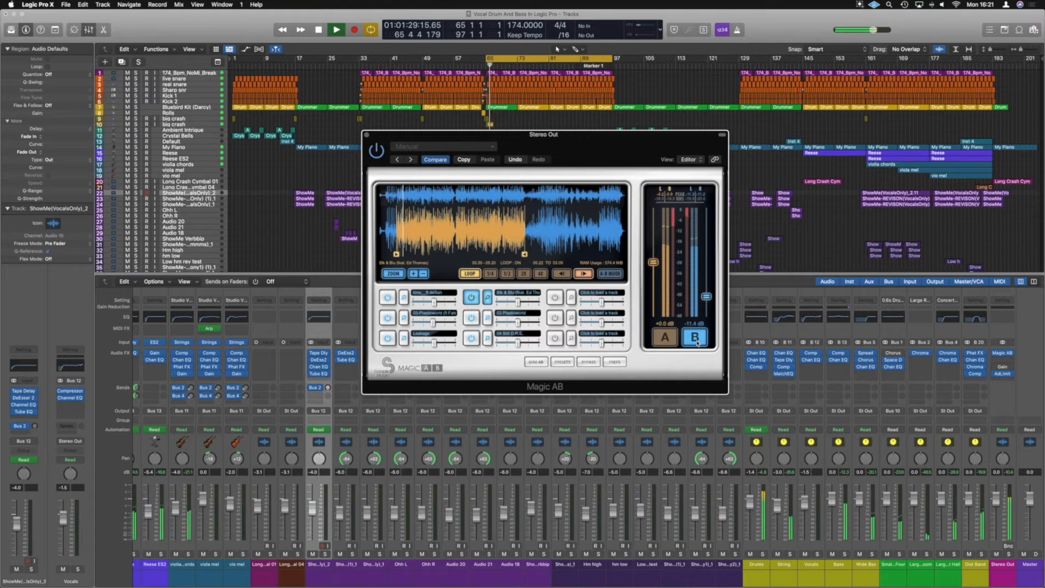
pyautogui.click(666, 339)
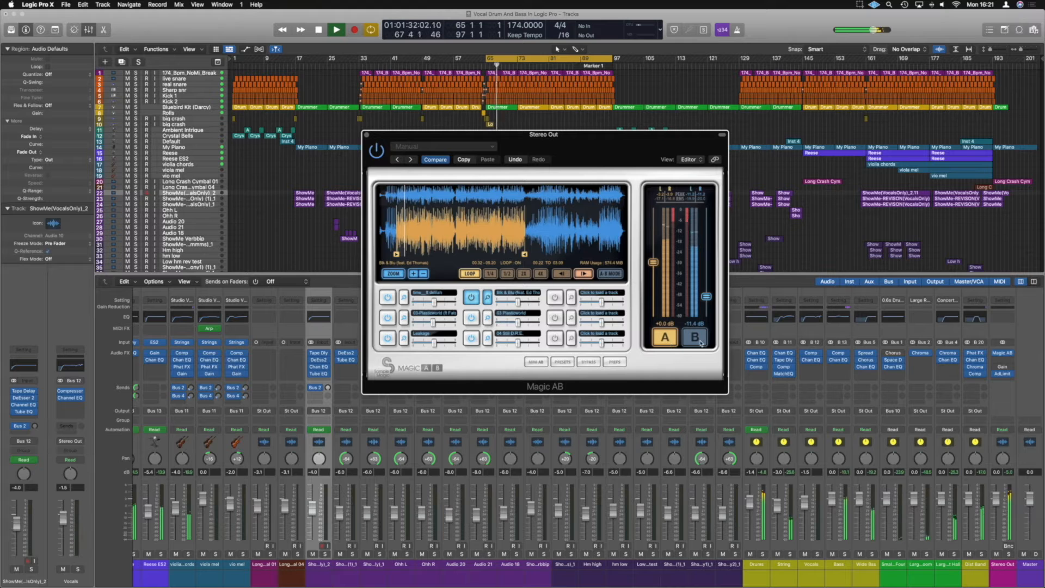
# Set the cycle range to bars 81–97, restart playback, and switch Magic AB to the reference on B.
pyautogui.press('space')
pyautogui.moveTo(512, 53); pyautogui.dragTo(563, 61)
pyautogui.press('space')
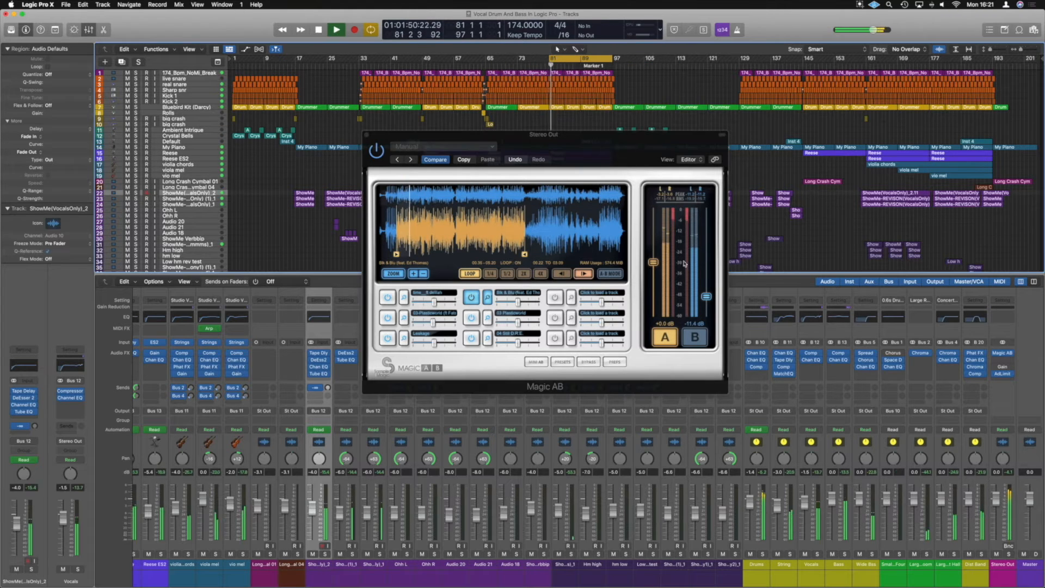
pyautogui.click(694, 338)
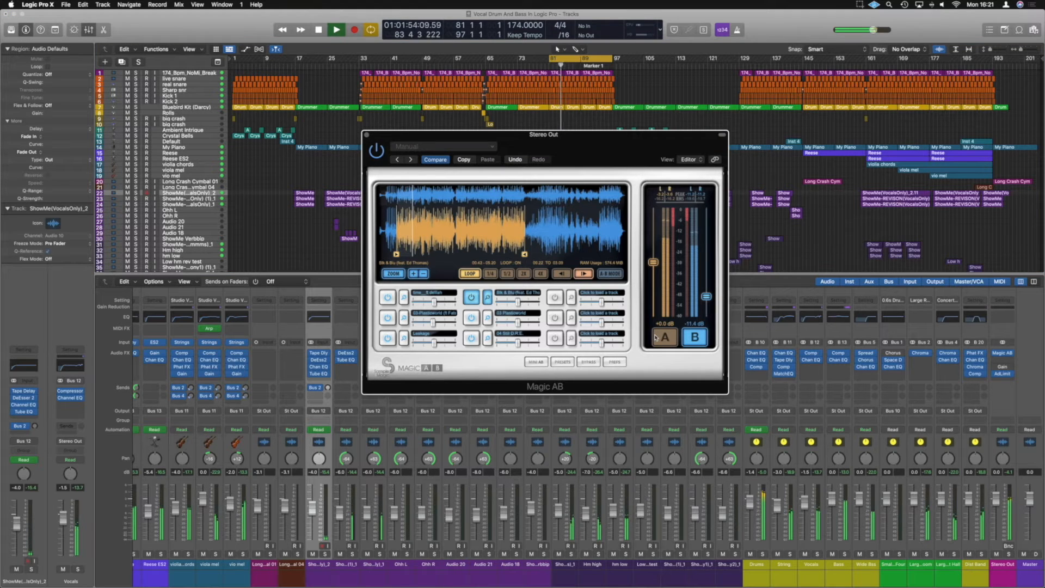
# Activate the 03 Plasticworld reference, play it from its loop start, and compare it with the mix on A.
pyautogui.click(472, 317)
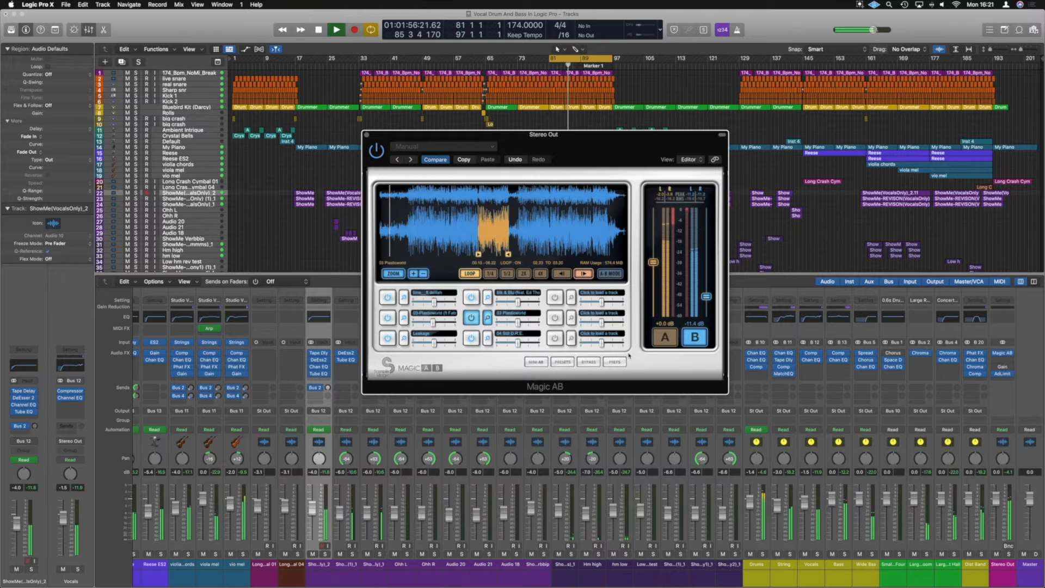
pyautogui.click(479, 234)
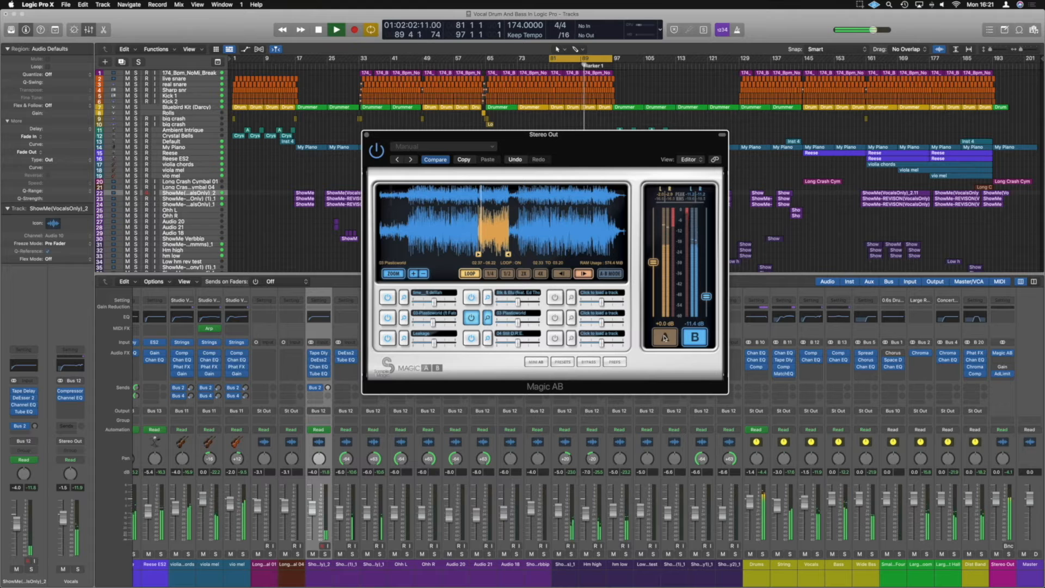
pyautogui.click(663, 337)
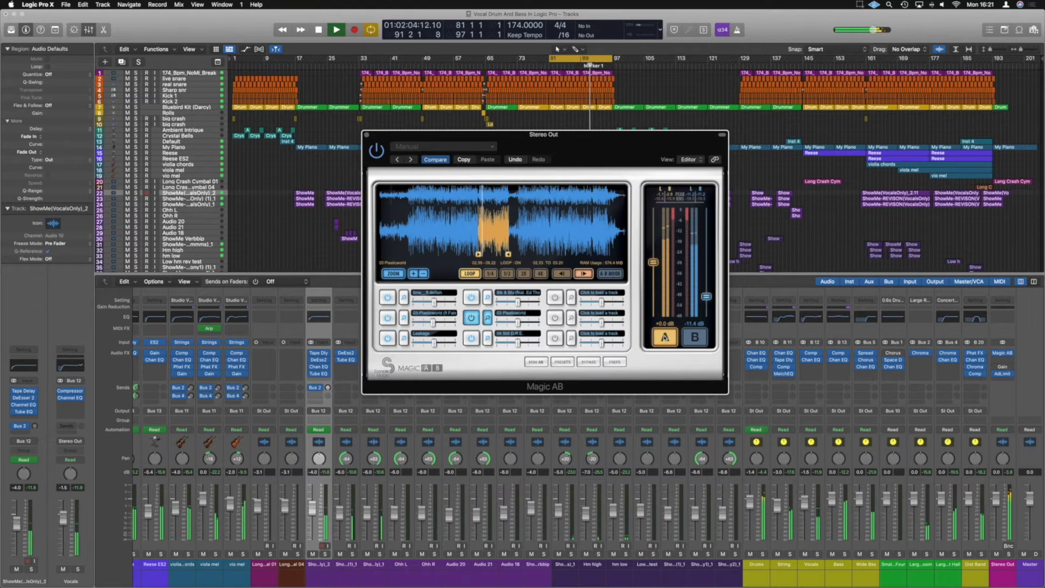
# Set Magic AB's B level to about -10.1 dB and A level to about -0.8 dB while switching between sources.
pyautogui.moveTo(705, 297); pyautogui.dragTo(706, 292)
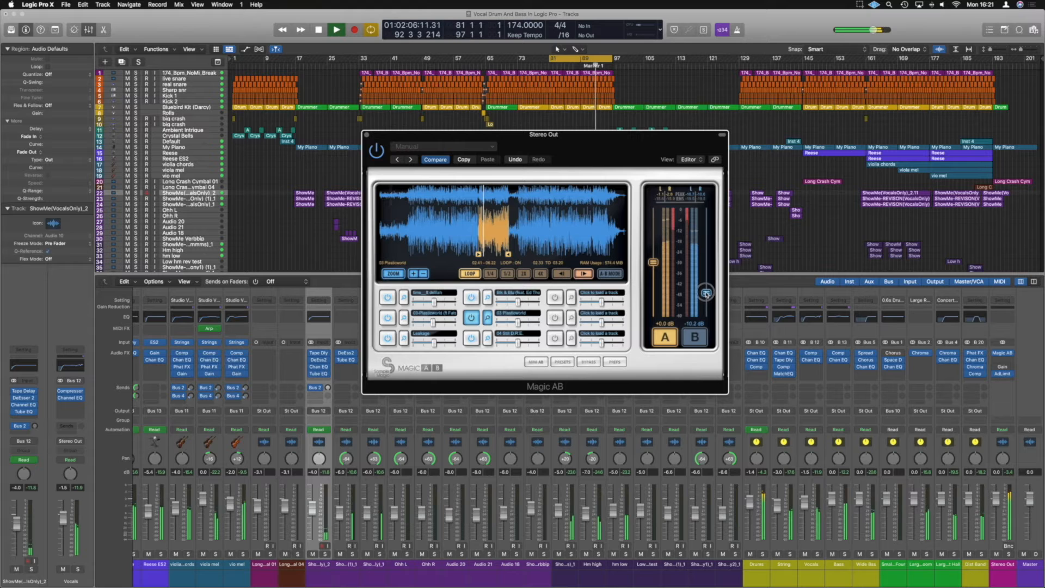
pyautogui.click(694, 338)
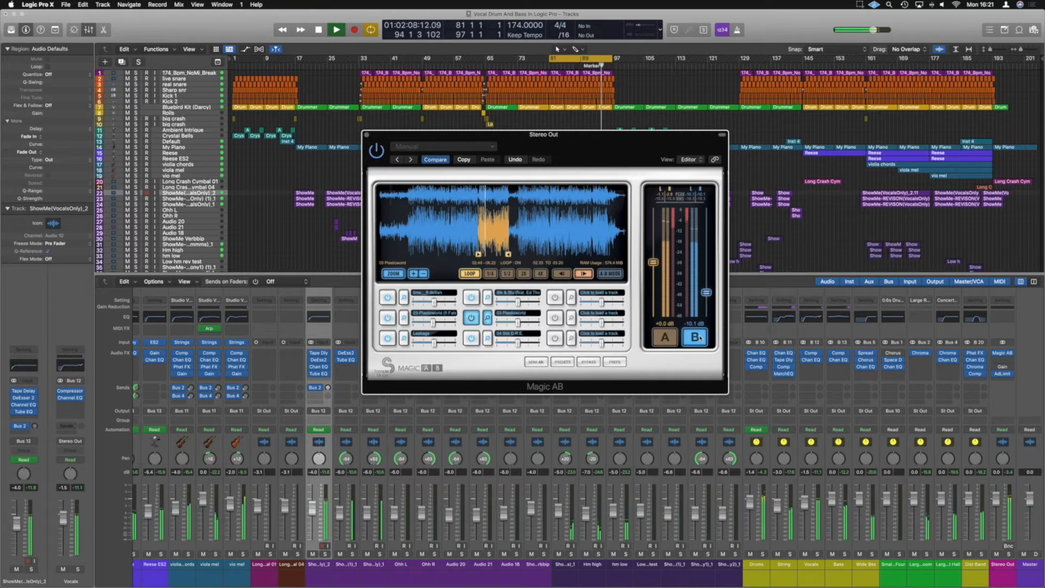
pyautogui.click(664, 337)
pyautogui.moveTo(654, 267); pyautogui.dragTo(654, 268)
pyautogui.click(696, 338)
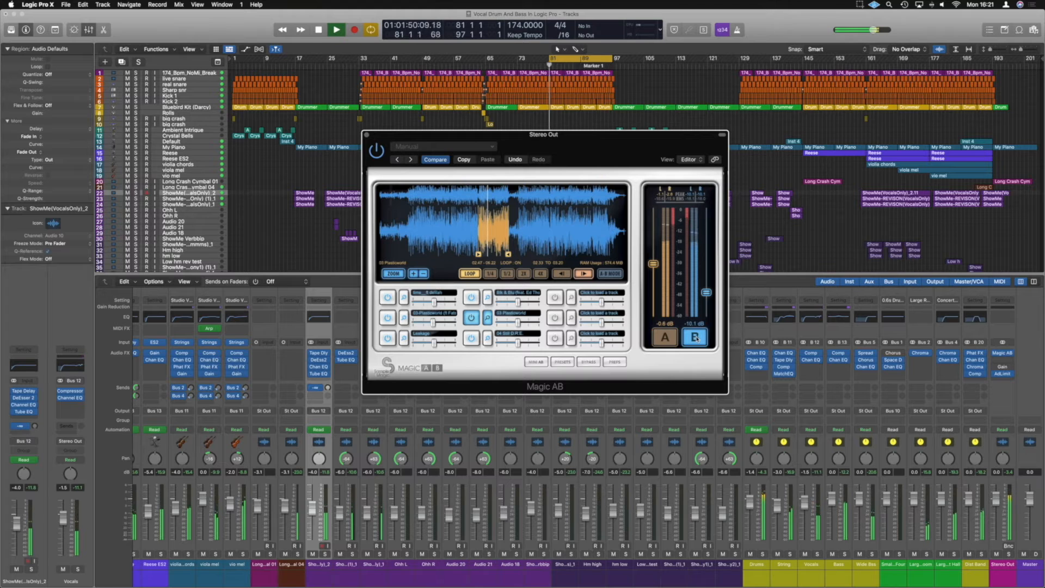
# Stop playback, switch Magic AB back to A, and remove the plugin from the Stereo Out channel.
pyautogui.press('space')
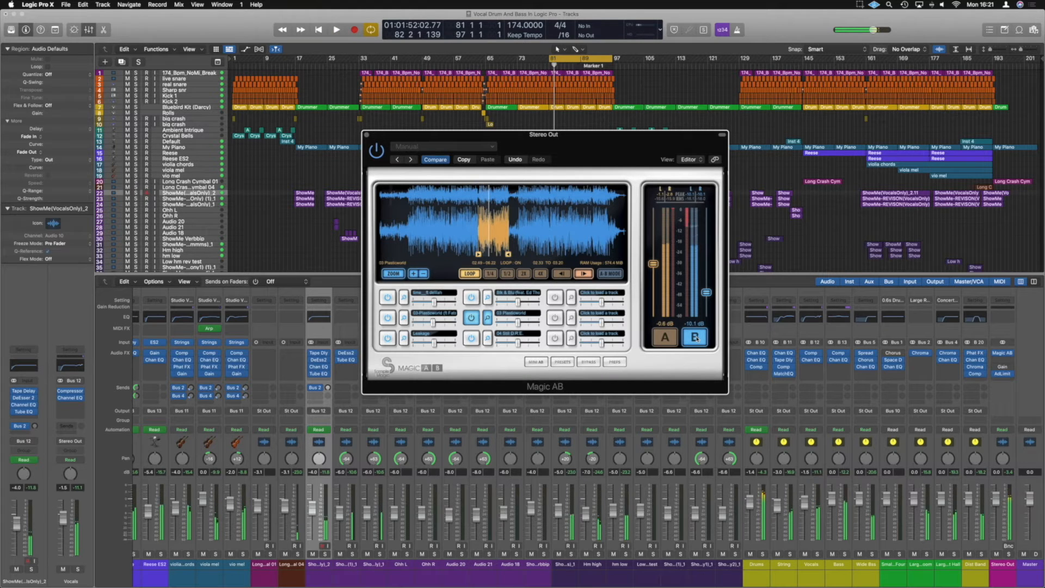
pyautogui.click(664, 337)
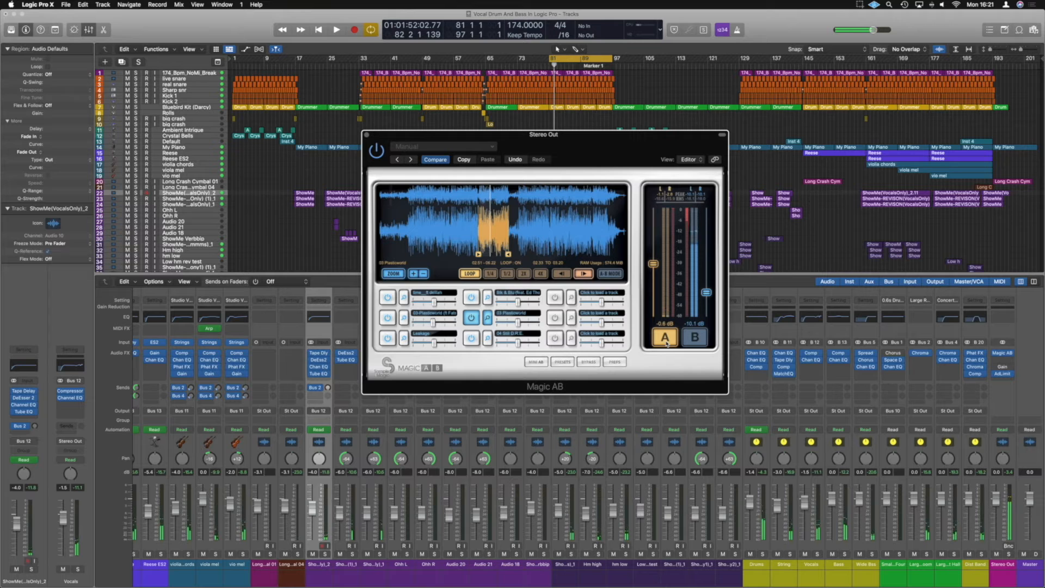
pyautogui.press('space')
pyautogui.press('space')
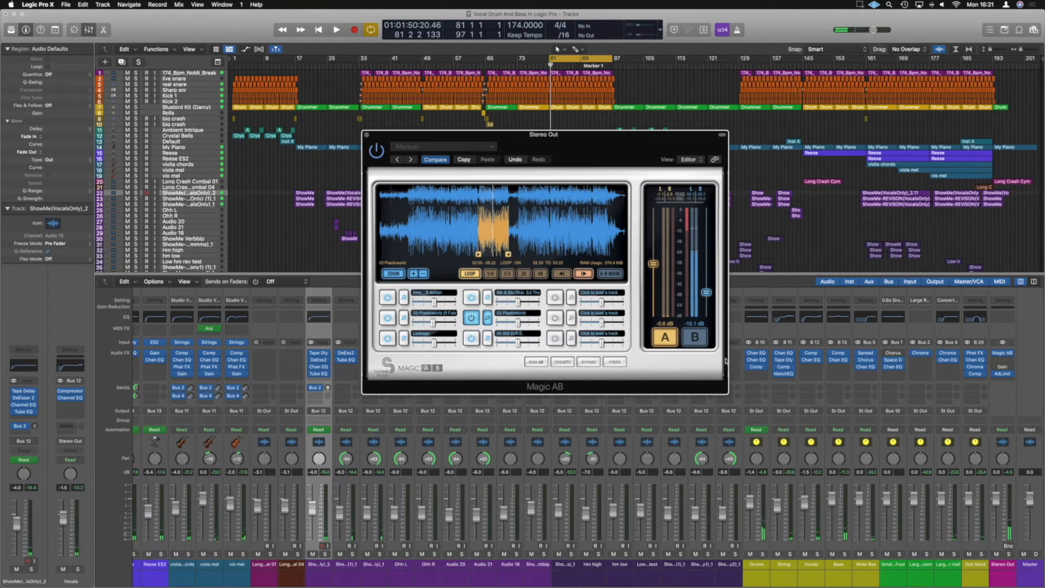
pyautogui.click(1011, 354)
pyautogui.click(966, 364)
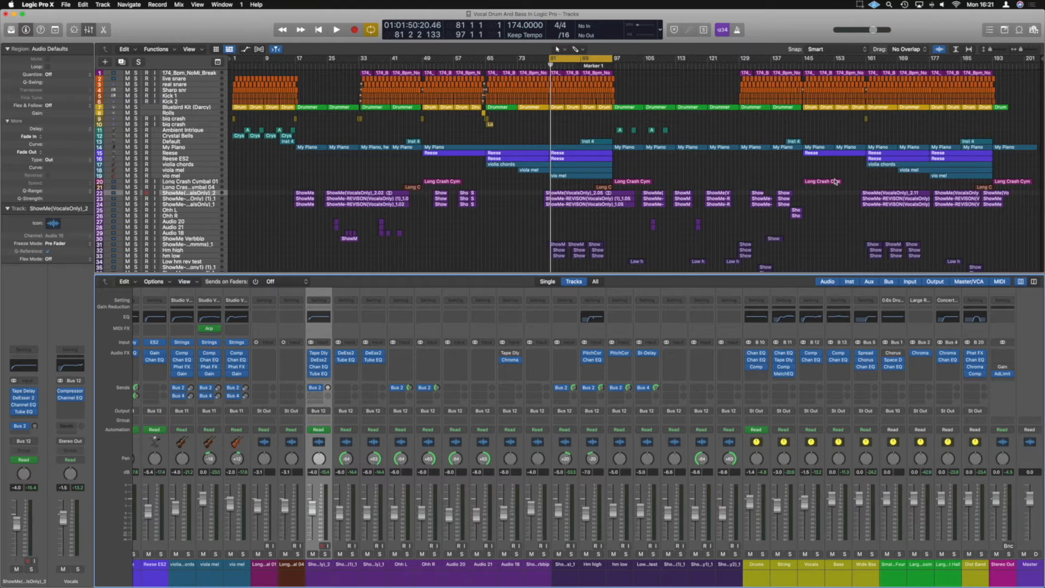
# Create one new audio track using Input 1 + 2 and Output 1 + 2.
pyautogui.scroll(-5, 637, 167)
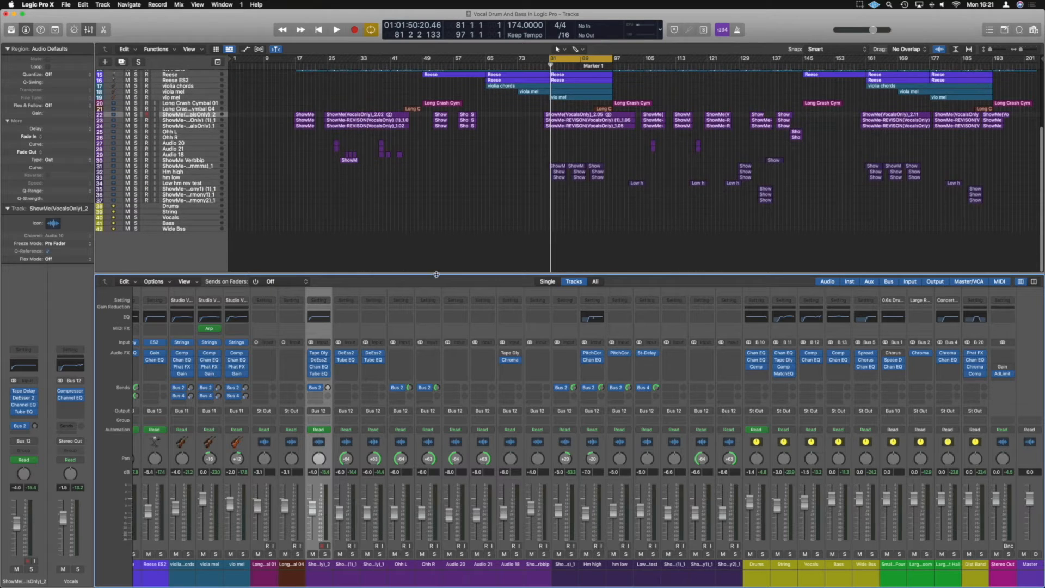
pyautogui.click(105, 61)
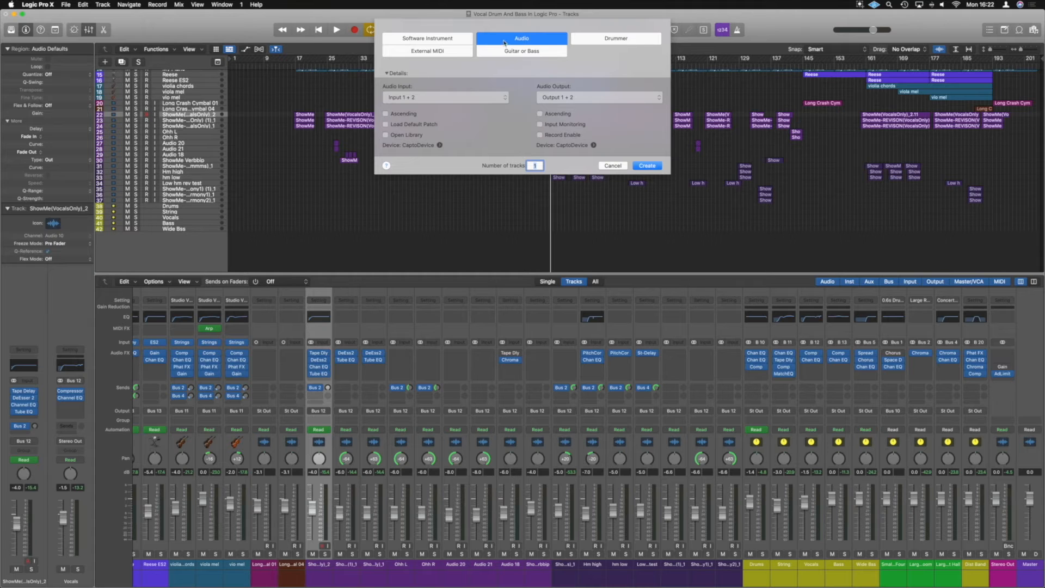
pyautogui.click(647, 165)
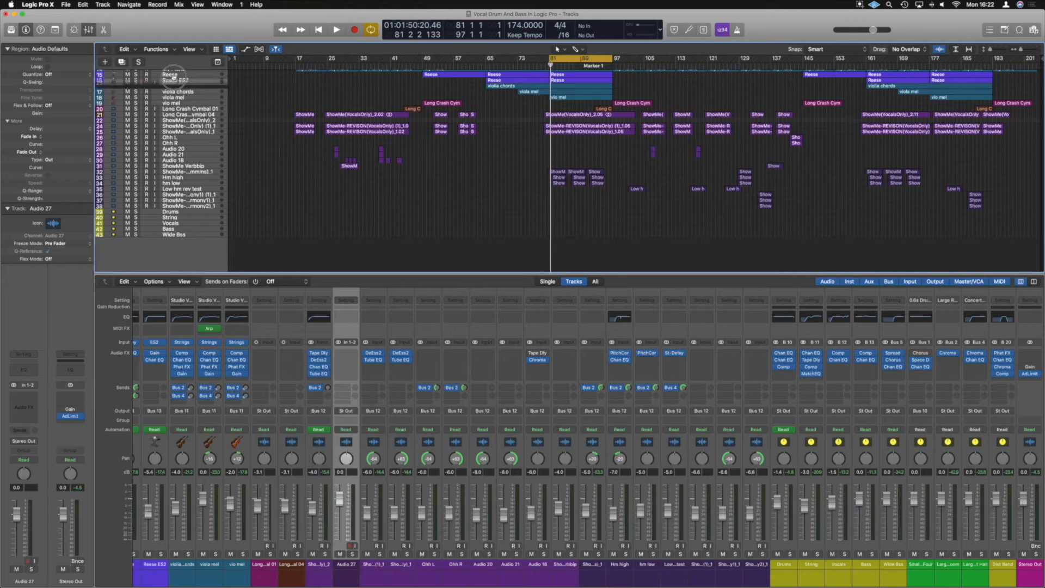
# Move the new audio track to the top of the track list and rename it REFF.
pyautogui.scroll(5, 169, 109)
pyautogui.moveTo(175, 62); pyautogui.dragTo(182, 72)
pyautogui.doubleClick(181, 73)
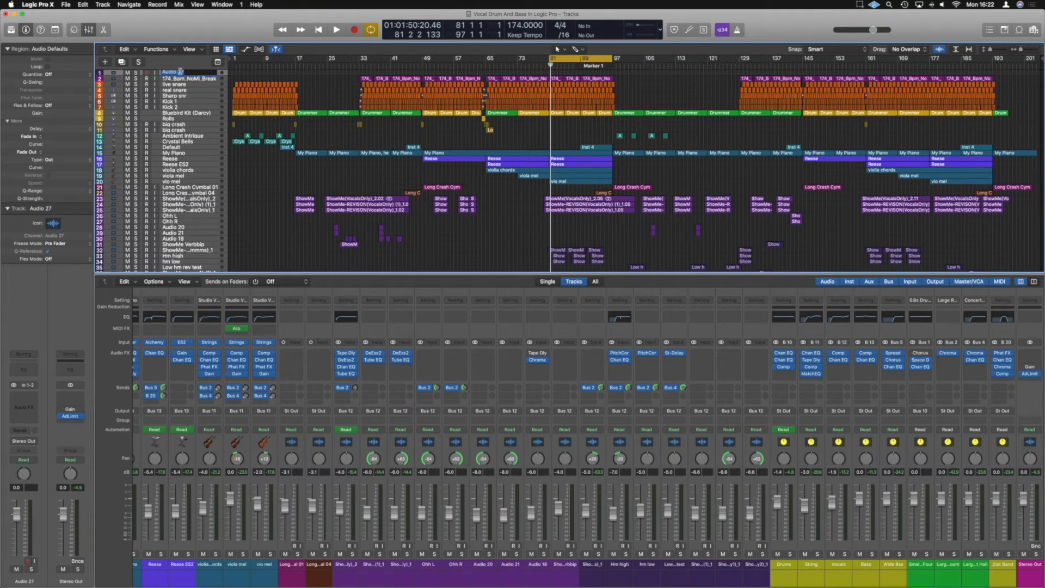
pyautogui.write('REFF')
pyautogui.press('Return')
# Switch to Finder and import 03 Plasticworld.wav from master Reffs > Hold Your Colour onto the REFF track.
pyautogui.click(175, 571)
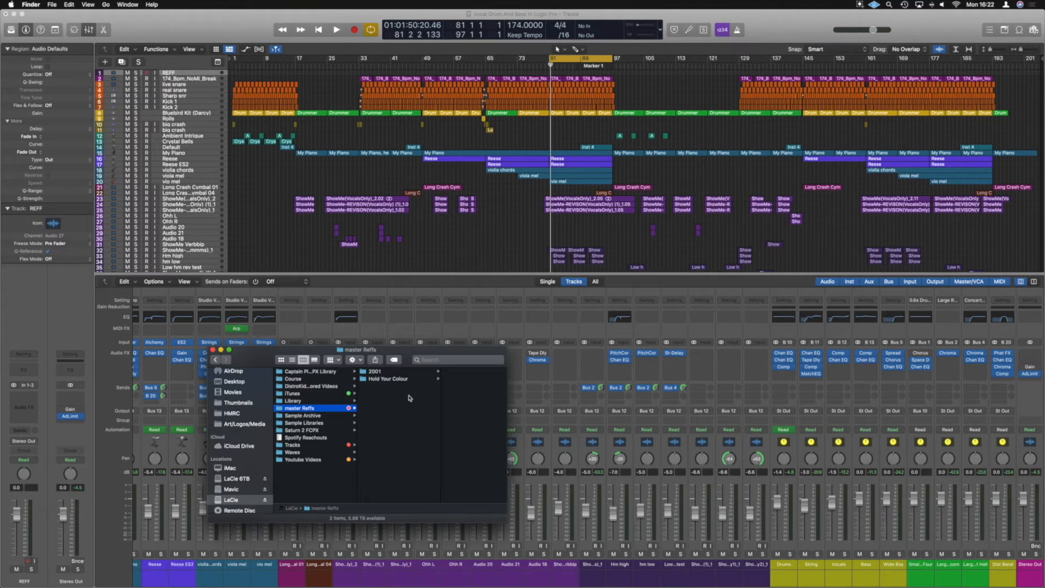
pyautogui.click(380, 378)
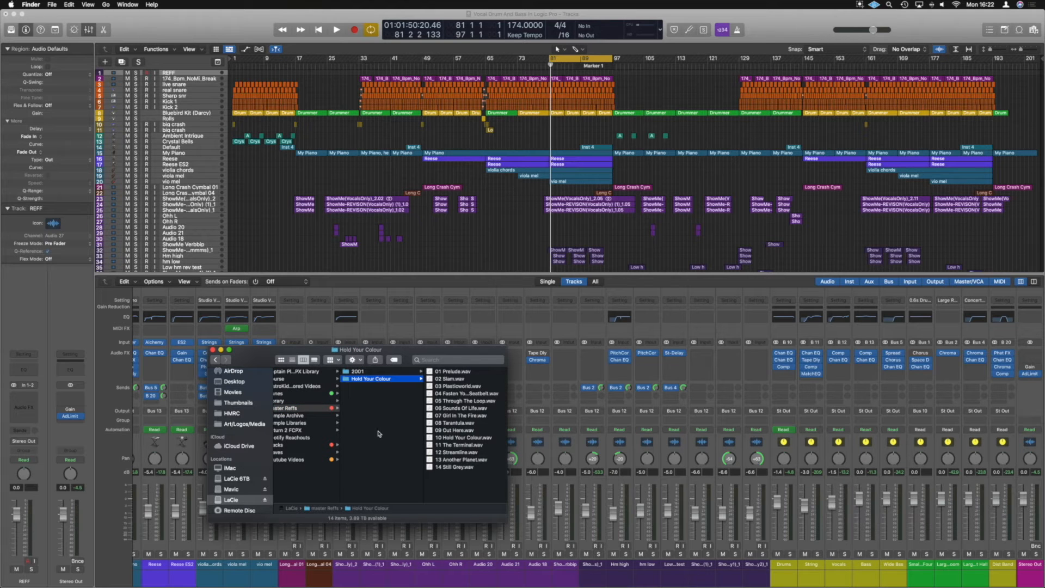
pyautogui.click(455, 378)
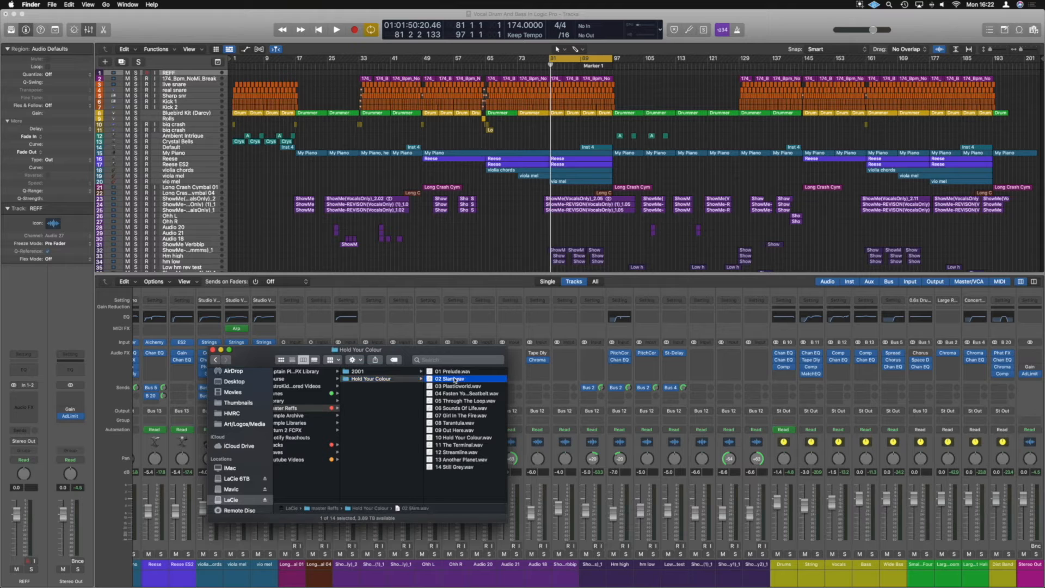
pyautogui.click(355, 386)
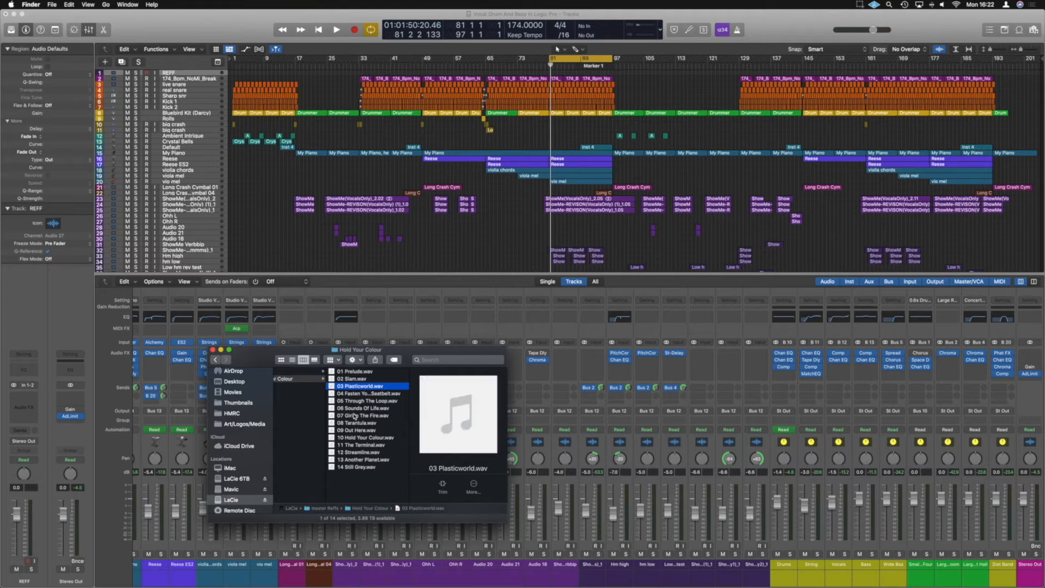
pyautogui.moveTo(349, 388); pyautogui.dragTo(539, 77)
# Split the 03 Plasticworld region near bars 78 and 101 and delete the first and last pieces.
pyautogui.press('t')
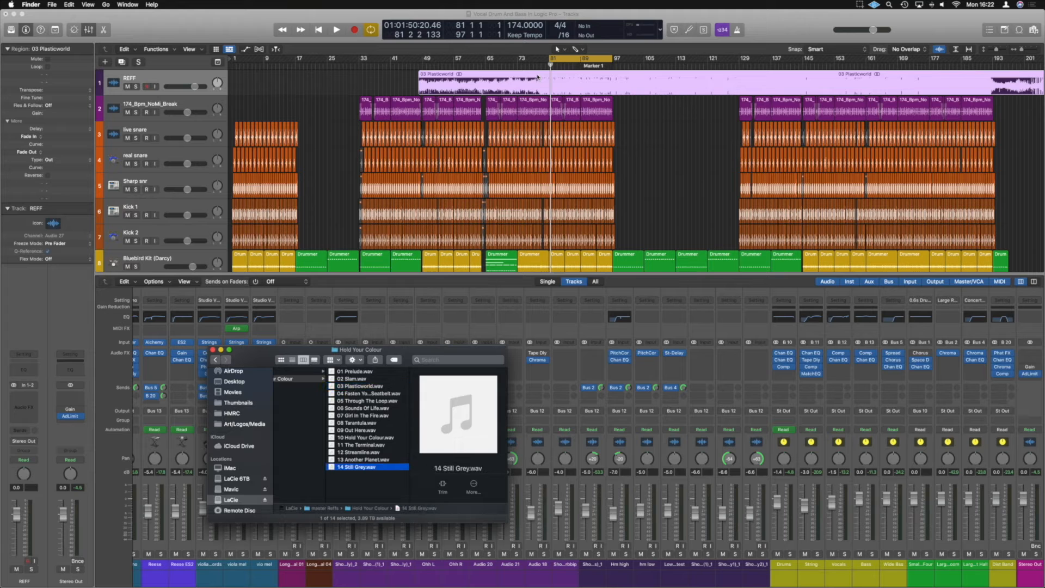
pyautogui.click(538, 77)
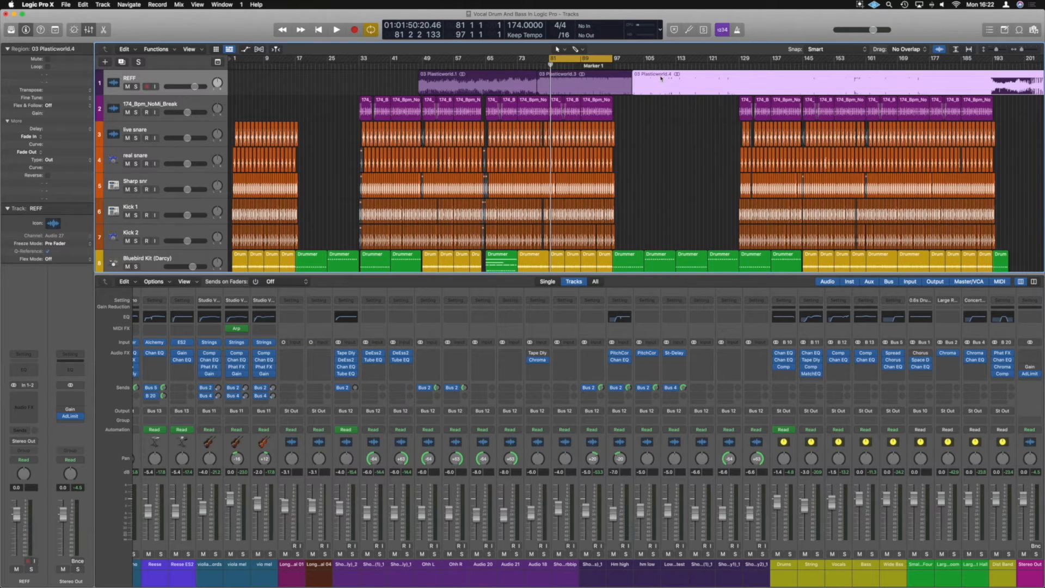
pyautogui.press('Delete')
pyautogui.click(506, 77)
pyautogui.press('Delete')
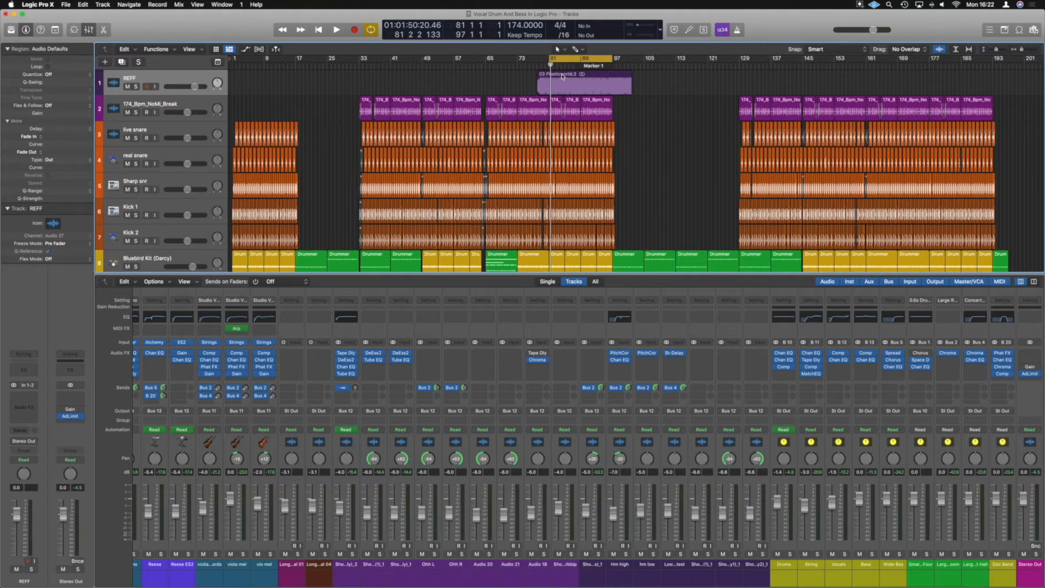
# Shift the remaining reference region earlier so it ends near bar 97, and set its region gain to -12 dB.
pyautogui.moveTo(562, 76); pyautogui.dragTo(553, 76)
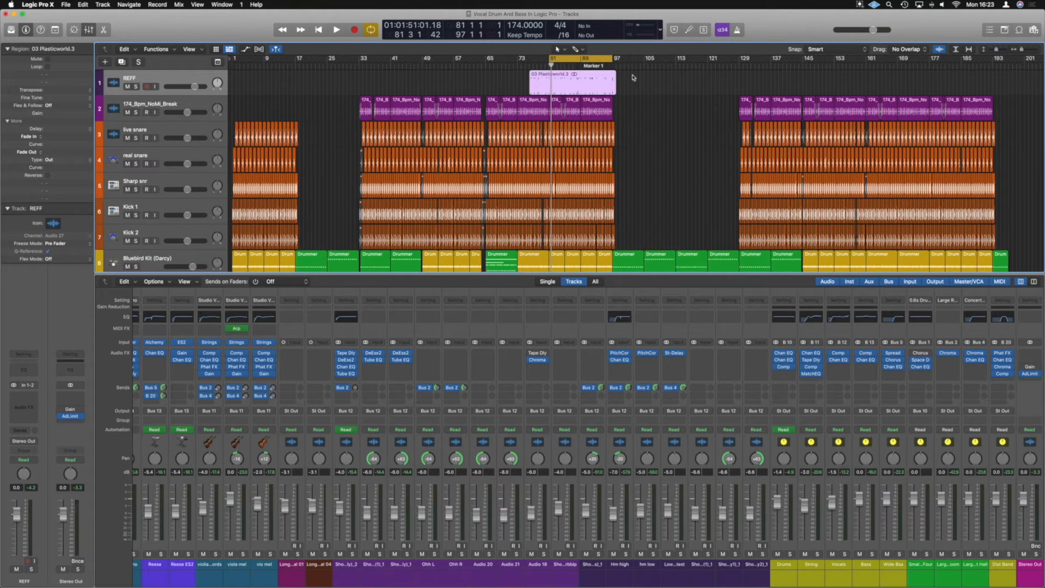
pyautogui.doubleClick(52, 113)
pyautogui.write('-12')
pyautogui.press('Return')
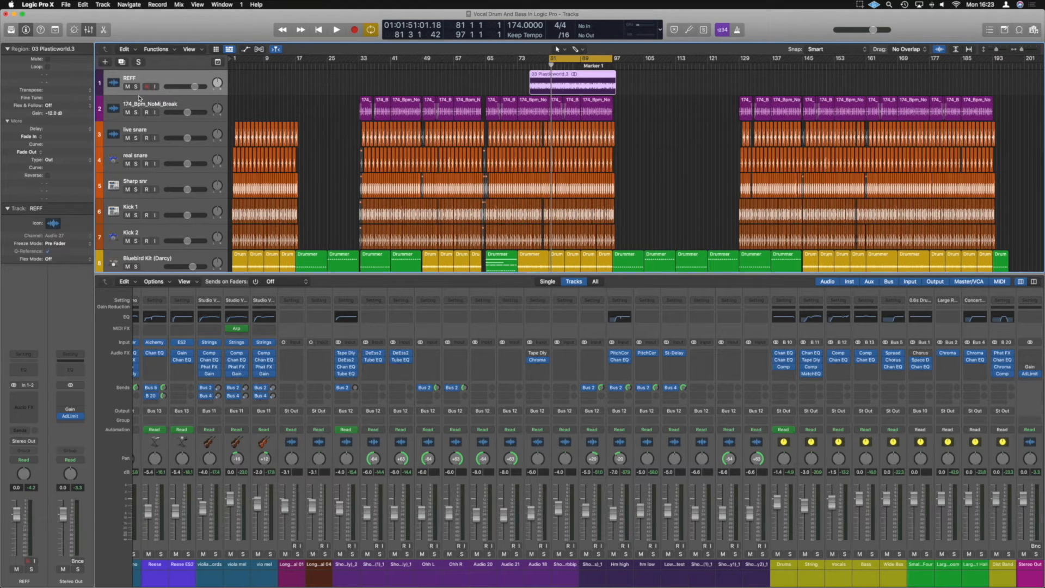
# Solo the REFF track and play the reference region.
pyautogui.click(137, 88)
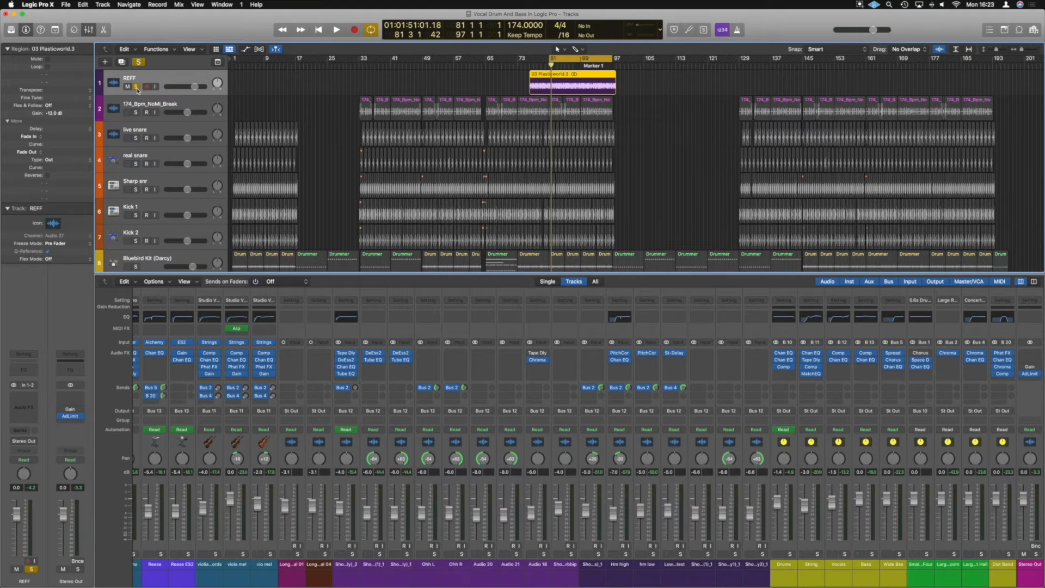
pyautogui.press('space')
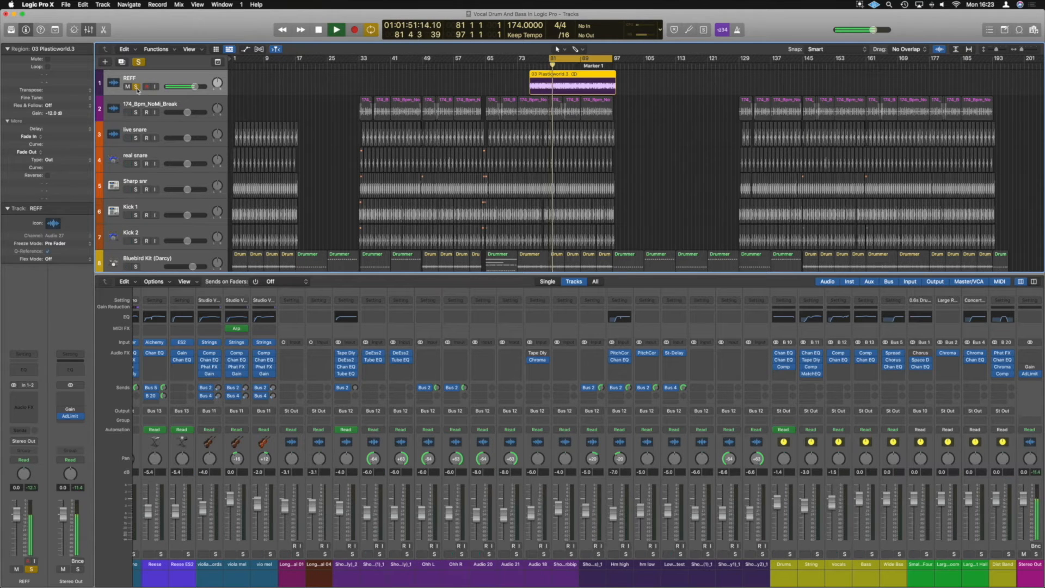
# Stop the reference, turn off its solo so REFF is muted, and play the full mix.
pyautogui.press('space')
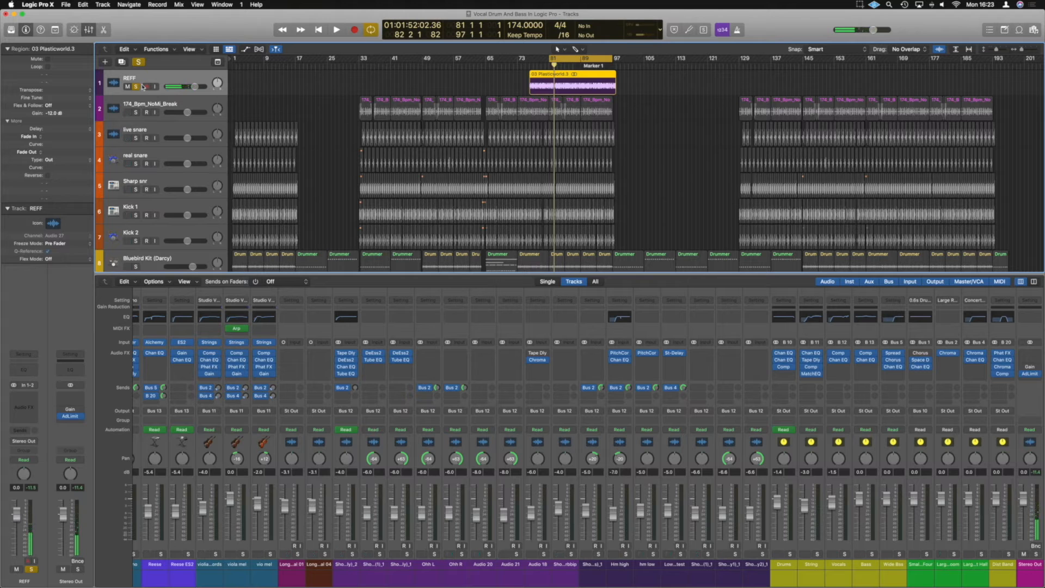
pyautogui.click(137, 88)
pyautogui.press('space')
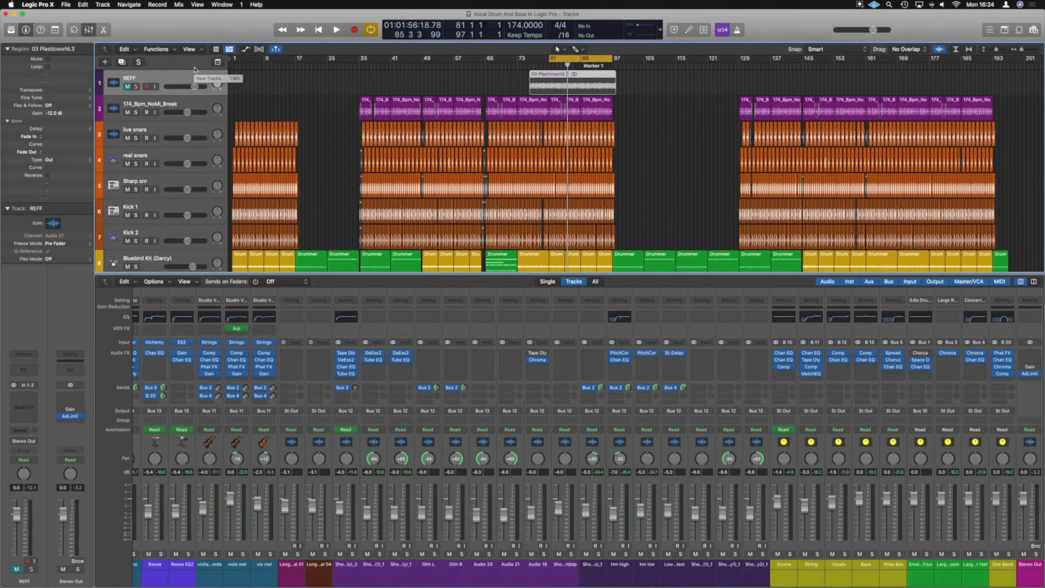
pyautogui.press('space')
pyautogui.press('space')
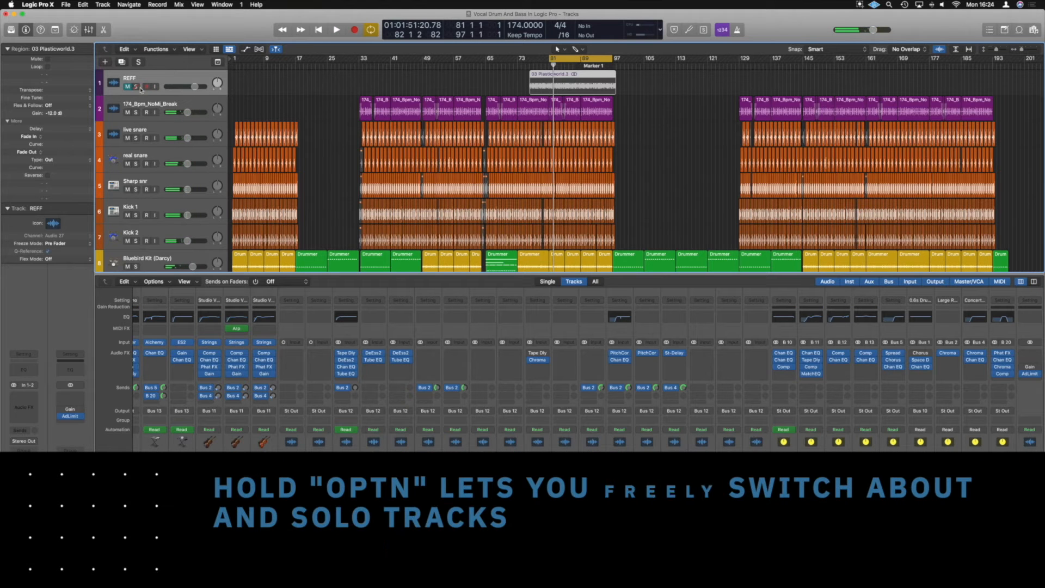
# Compare the reference with the full mix by switching the REFF track's solo on and off during playback.
pyautogui.click(136, 87)
pyautogui.press('space')
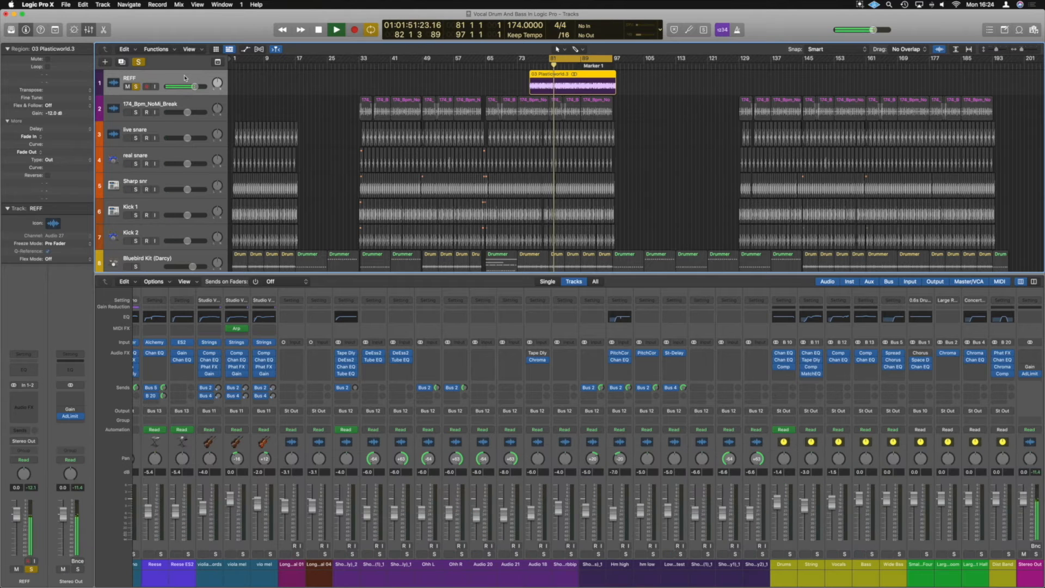
pyautogui.click(136, 87)
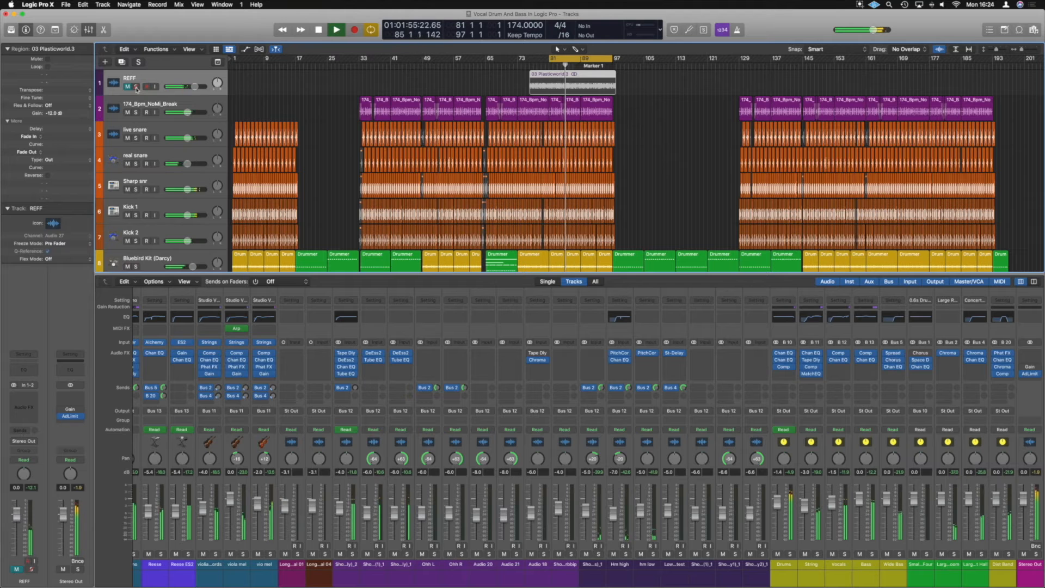
pyautogui.click(136, 88)
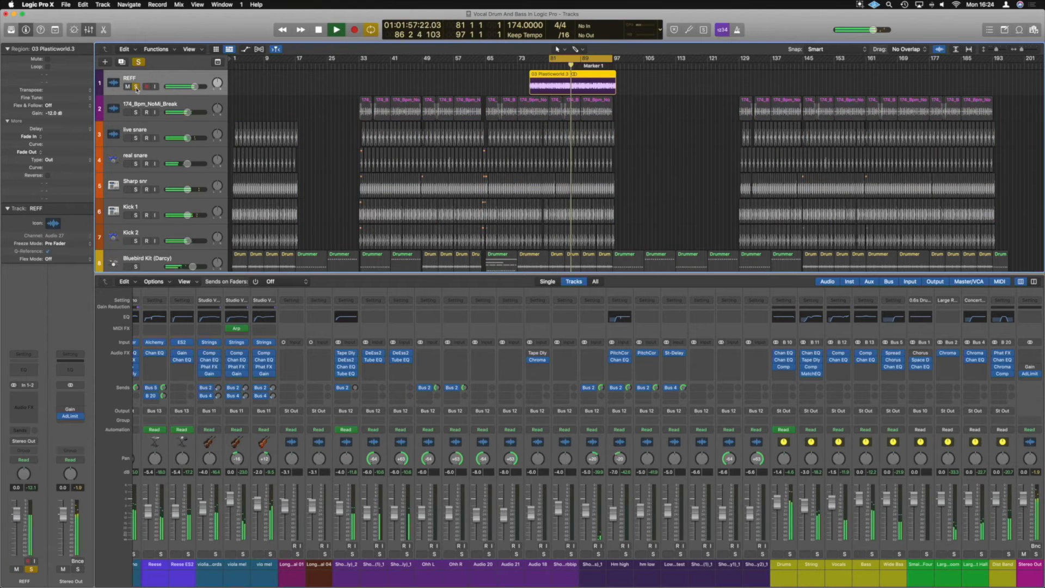
pyautogui.click(136, 87)
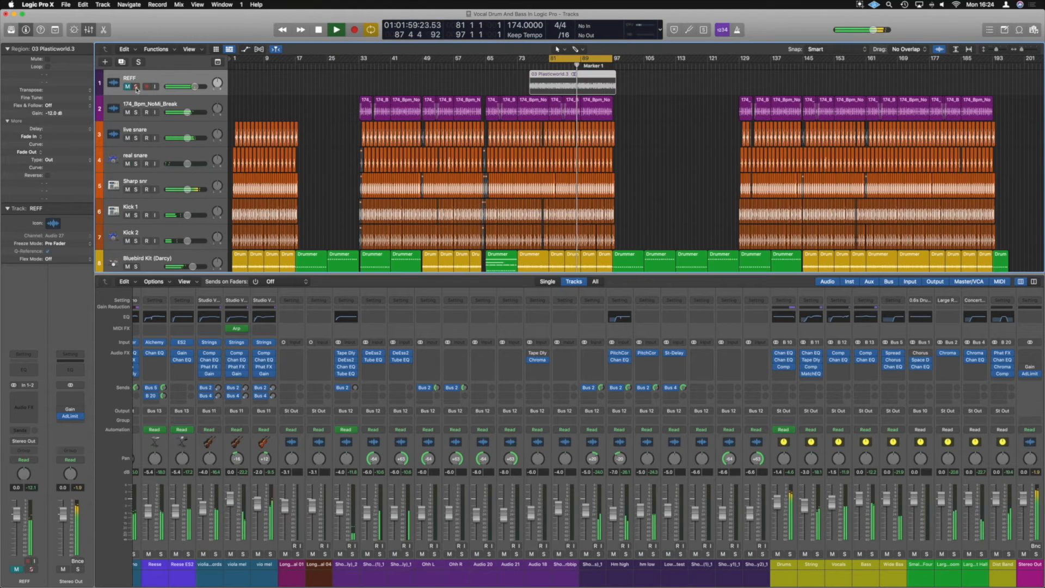
pyautogui.press('space')
# Set the 03 Plasticworld region's gain to -9 dB and compare the soloed reference with the mix during playback.
pyautogui.click(598, 79)
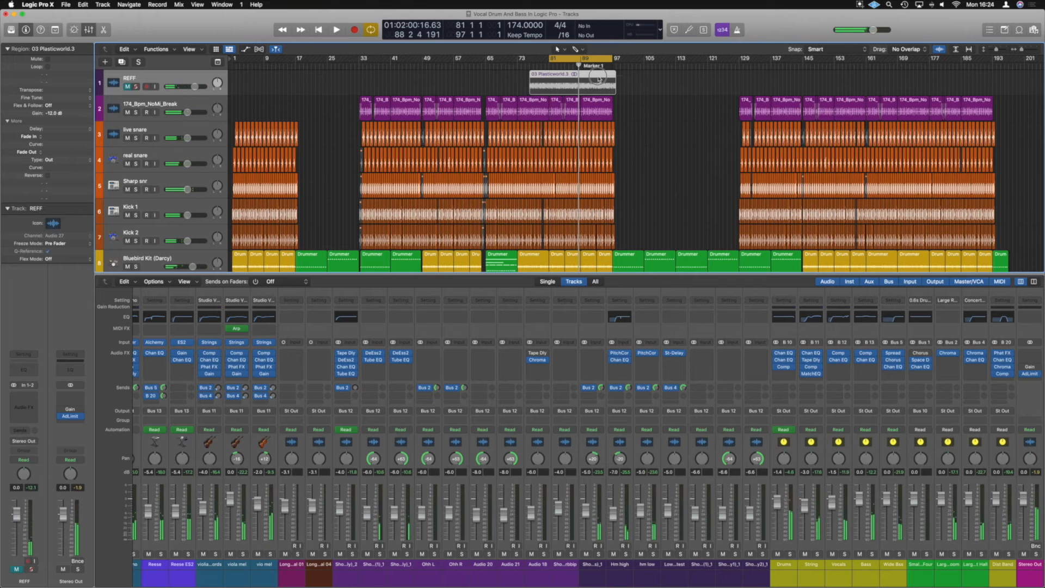
pyautogui.doubleClick(69, 114)
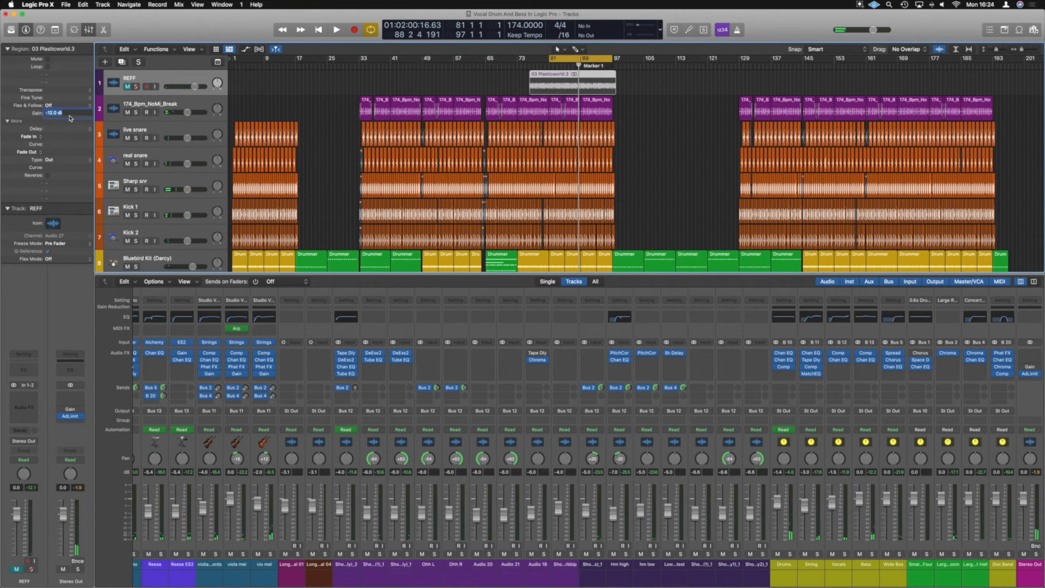
pyautogui.write('-9')
pyautogui.press('Return')
pyautogui.press('space')
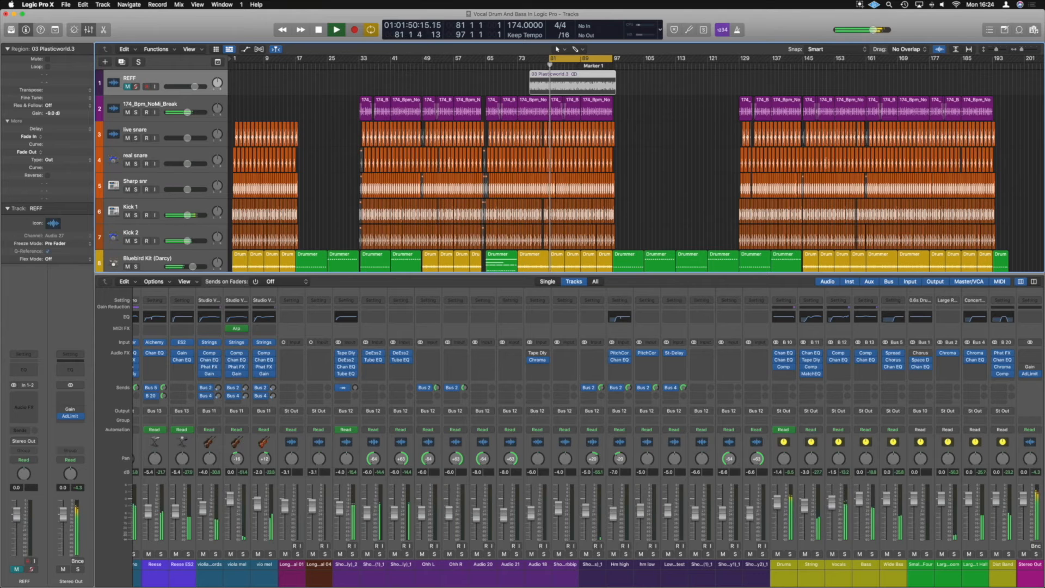
pyautogui.click(135, 87)
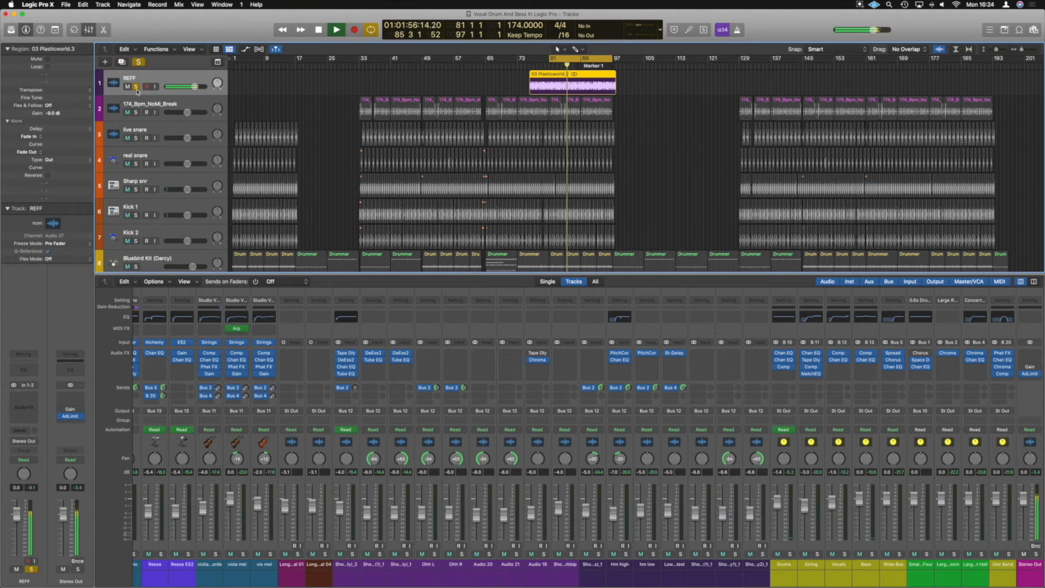
pyautogui.click(136, 87)
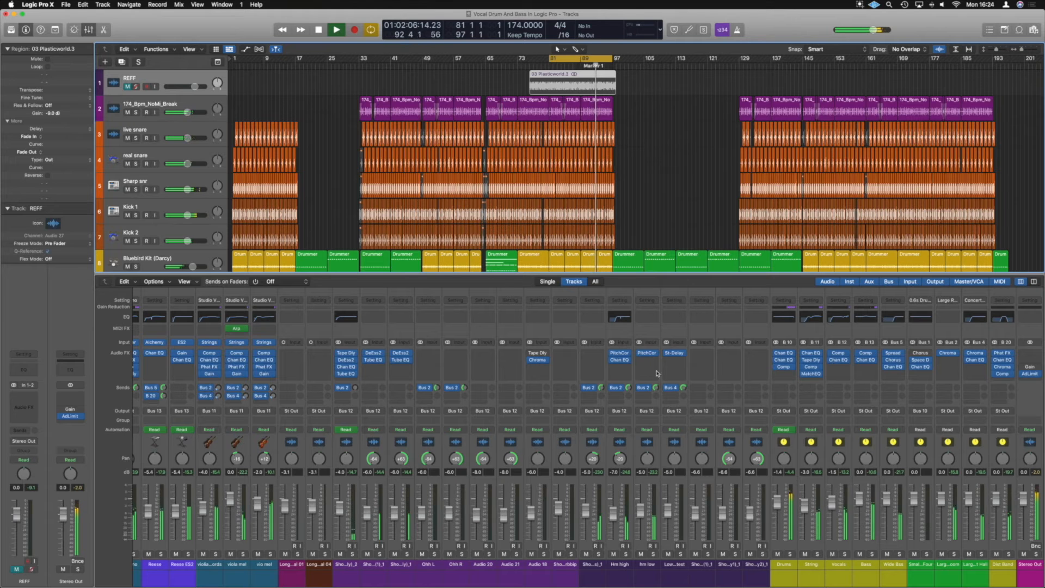
# Lower the 03 Plasticworld region's gain to -10.1 dB and compare the soloed reference with the mix.
pyautogui.hscroll(2, 692, 381)
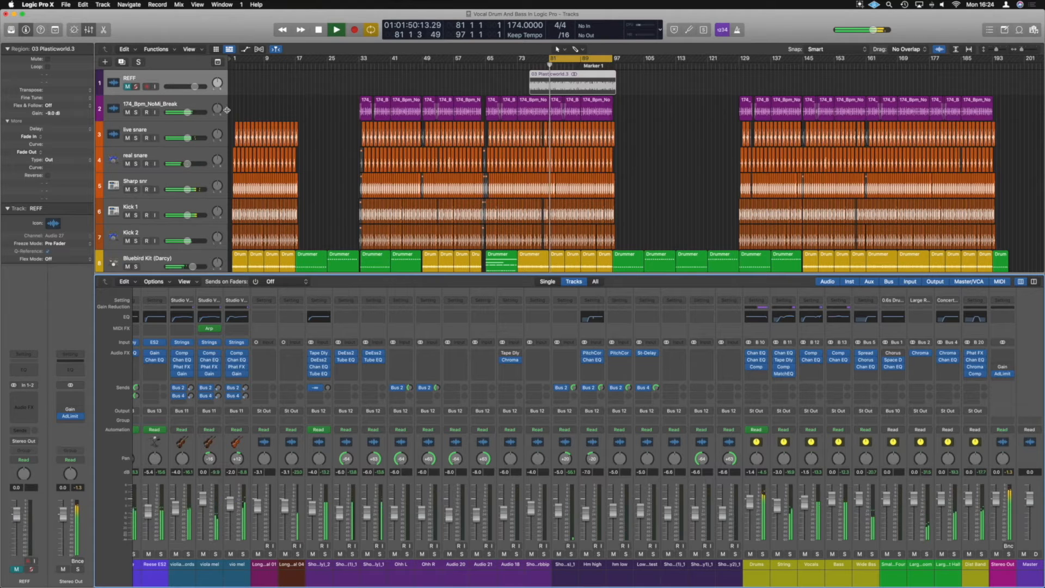
pyautogui.moveTo(52, 114); pyautogui.dragTo(51, 134)
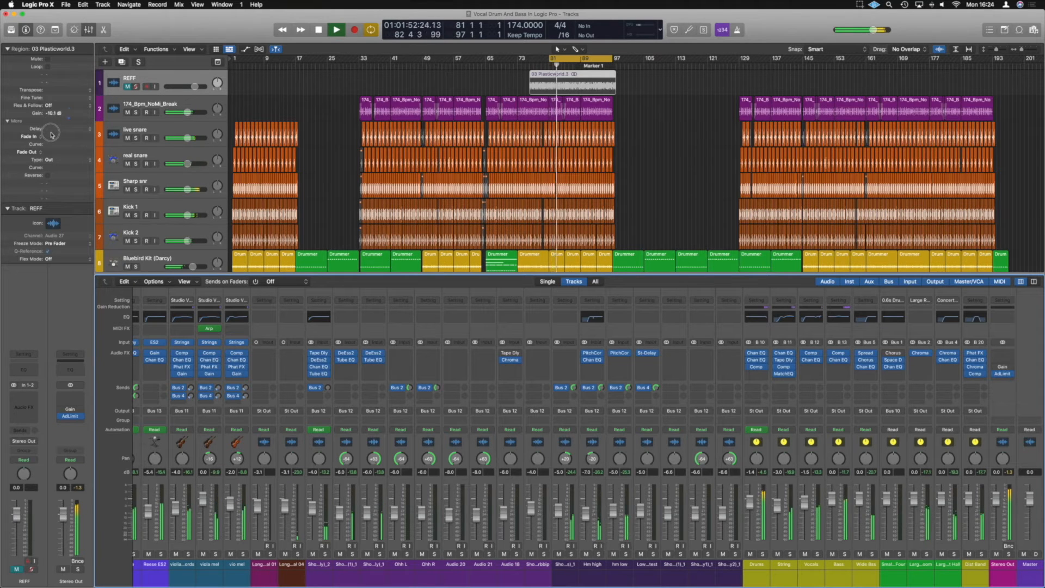
pyautogui.click(137, 87)
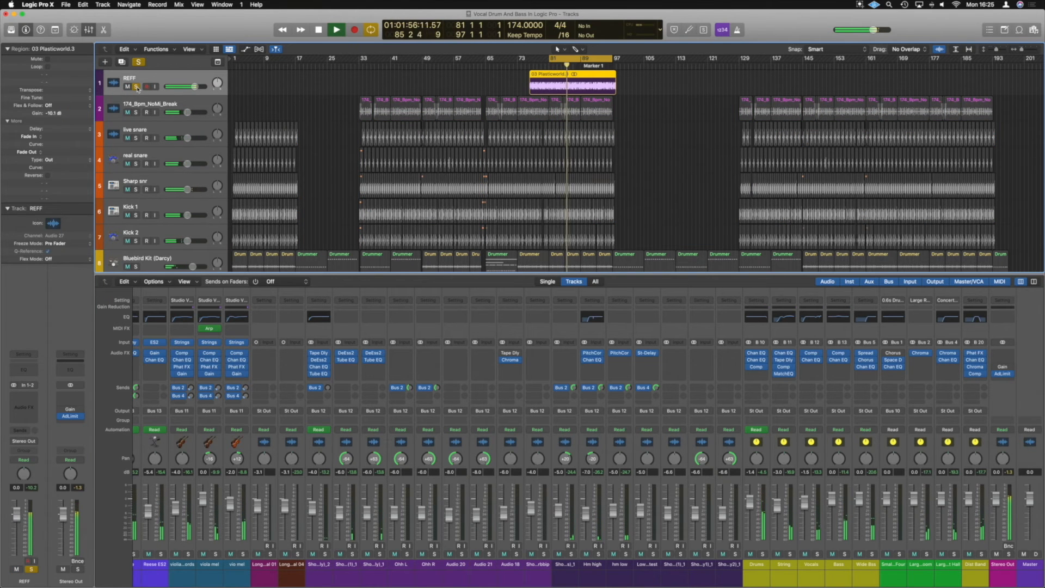
pyautogui.click(137, 87)
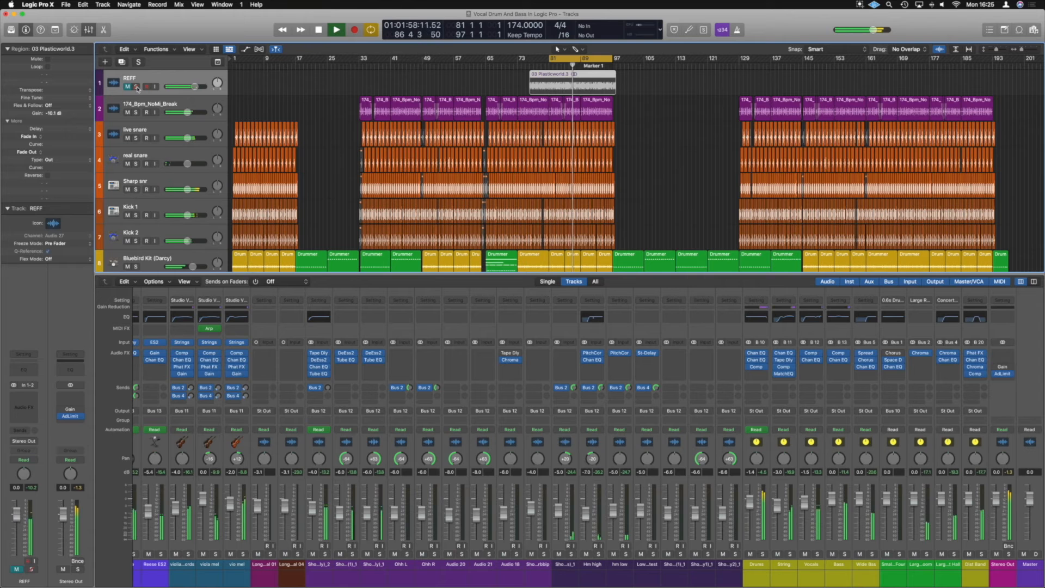
pyautogui.press('space')
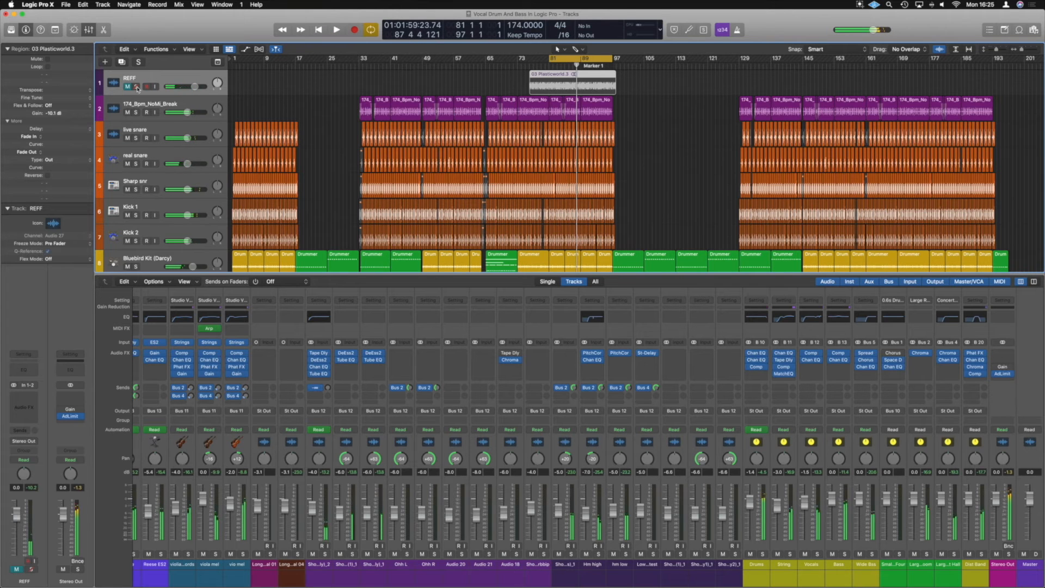
# Alternate repeatedly between the soloed REFF track and the full mix during playback, ending with REFF muted.
pyautogui.hscroll(3, 602, 98)
pyautogui.click(592, 105)
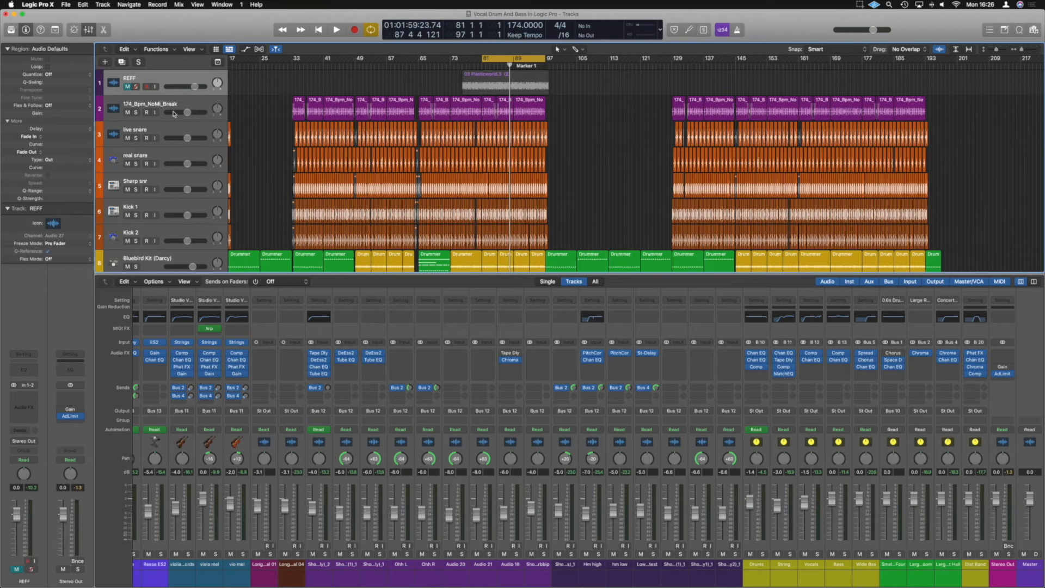
pyautogui.click(136, 87)
pyautogui.press('space')
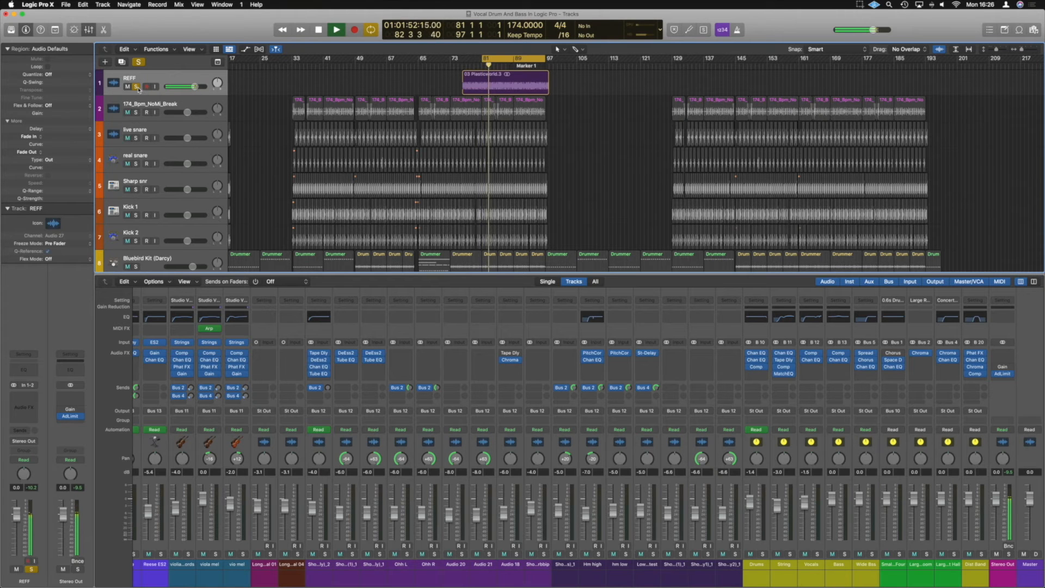
pyautogui.click(136, 87)
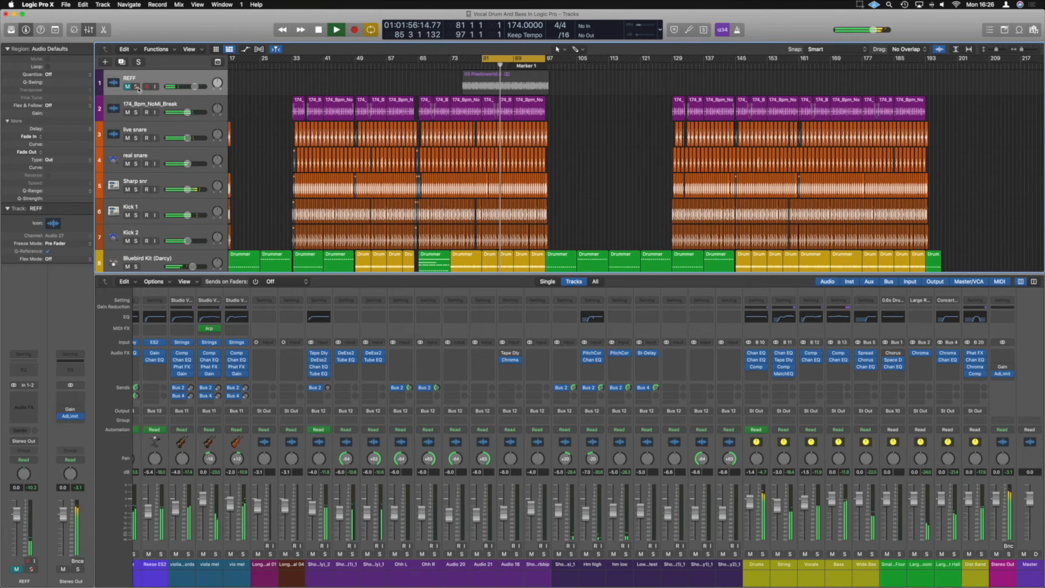
pyautogui.click(136, 88)
pyautogui.click(136, 87)
pyautogui.click(137, 87)
pyautogui.hotkey('ctrl', 'm')
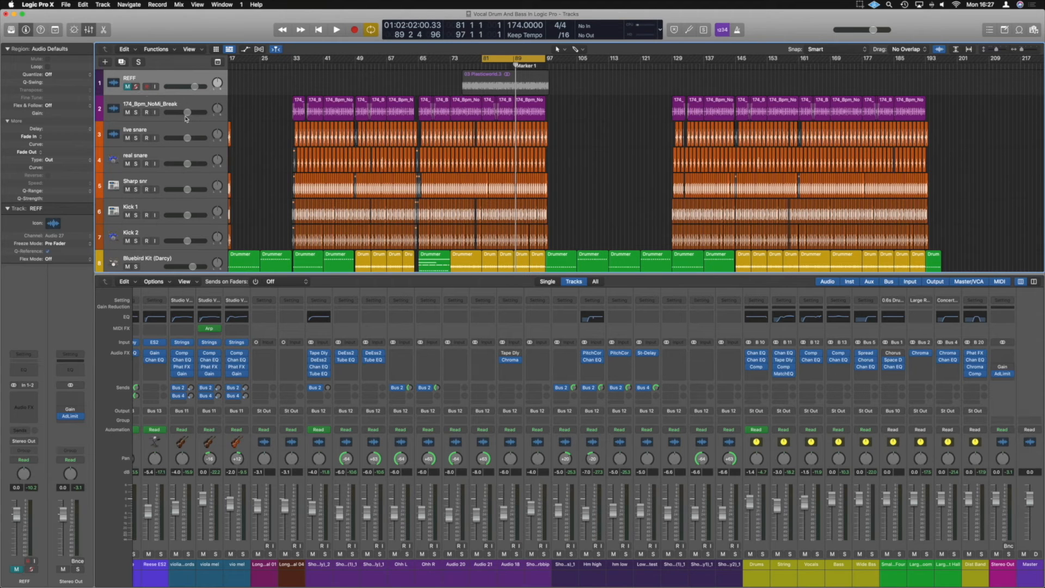
# Insert a stereo Match EQ on the Stereo Out channel and learn the full mix as its Current spectrum.
pyautogui.click(1002, 353)
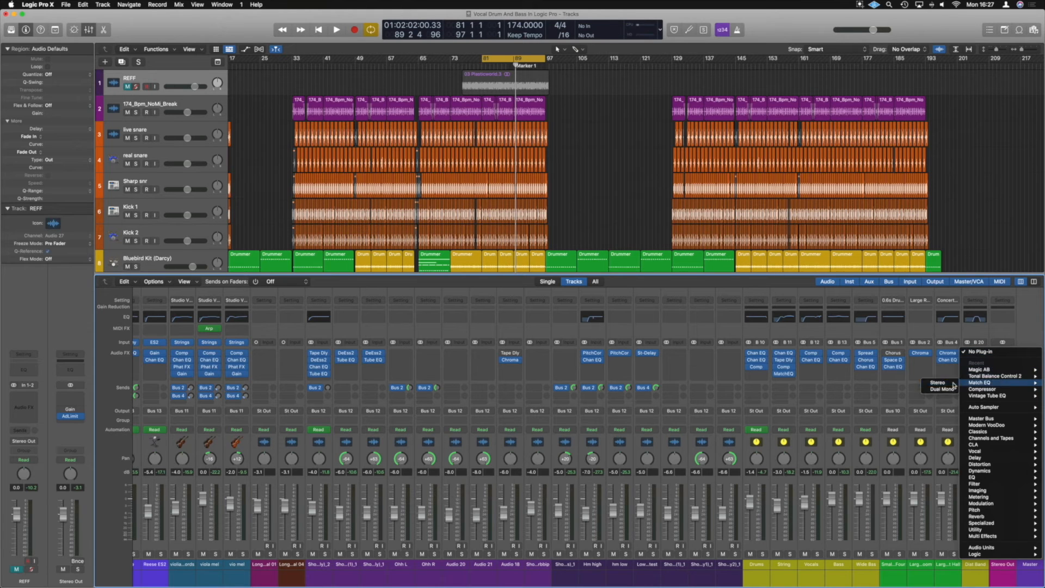
pyautogui.click(952, 386)
pyautogui.click(442, 270)
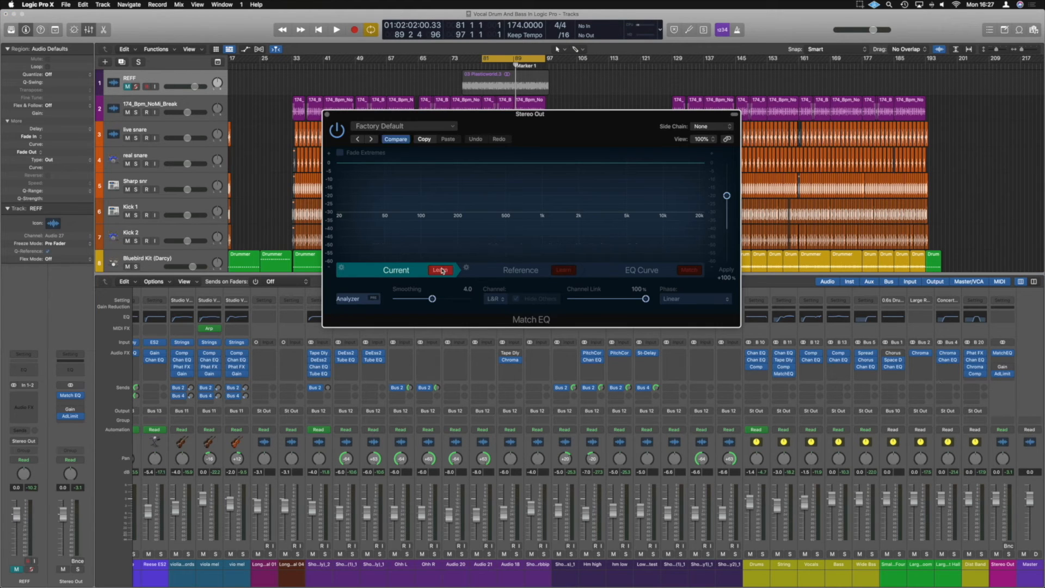
pyautogui.press('space')
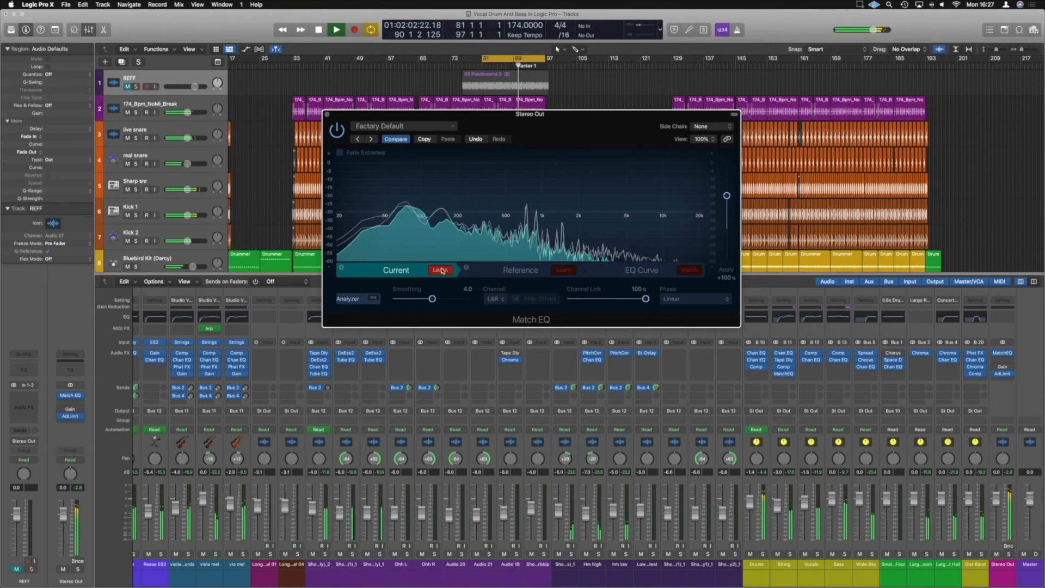
pyautogui.press('space')
pyautogui.click(440, 270)
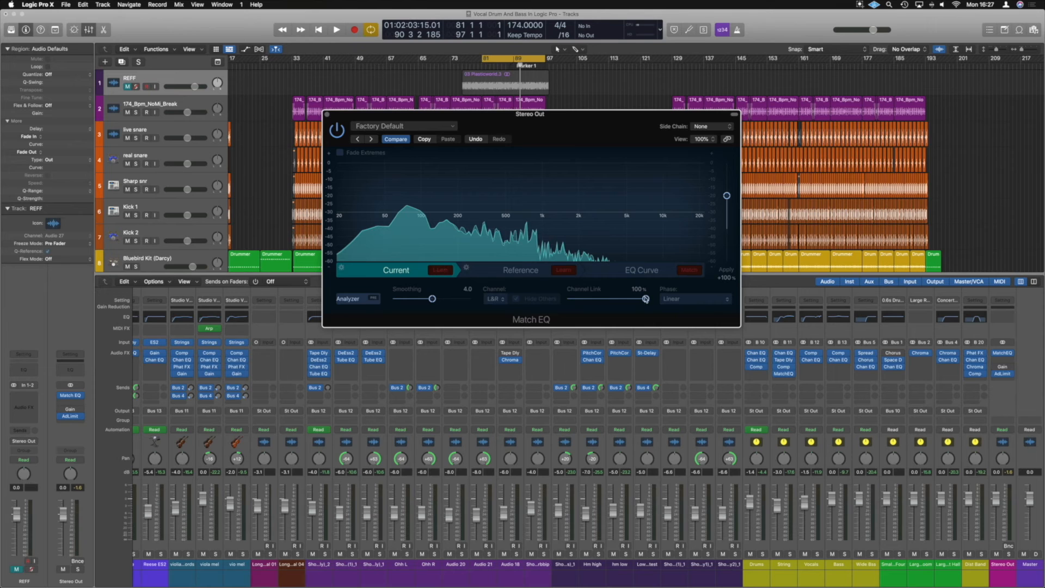
# Solo the REFF track and learn its playback as the Match EQ's Reference spectrum.
pyautogui.click(519, 271)
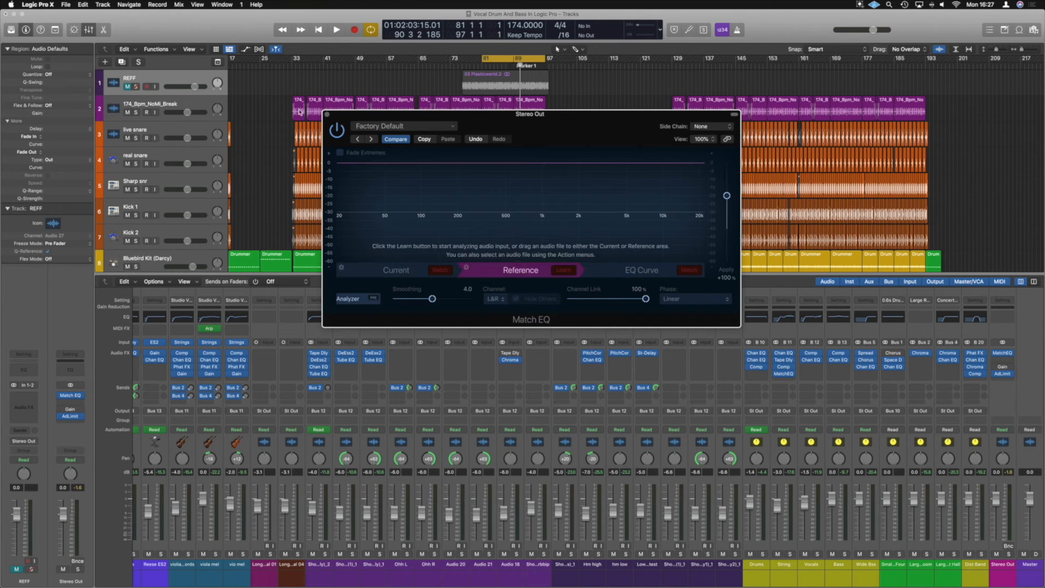
pyautogui.click(136, 87)
pyautogui.click(563, 271)
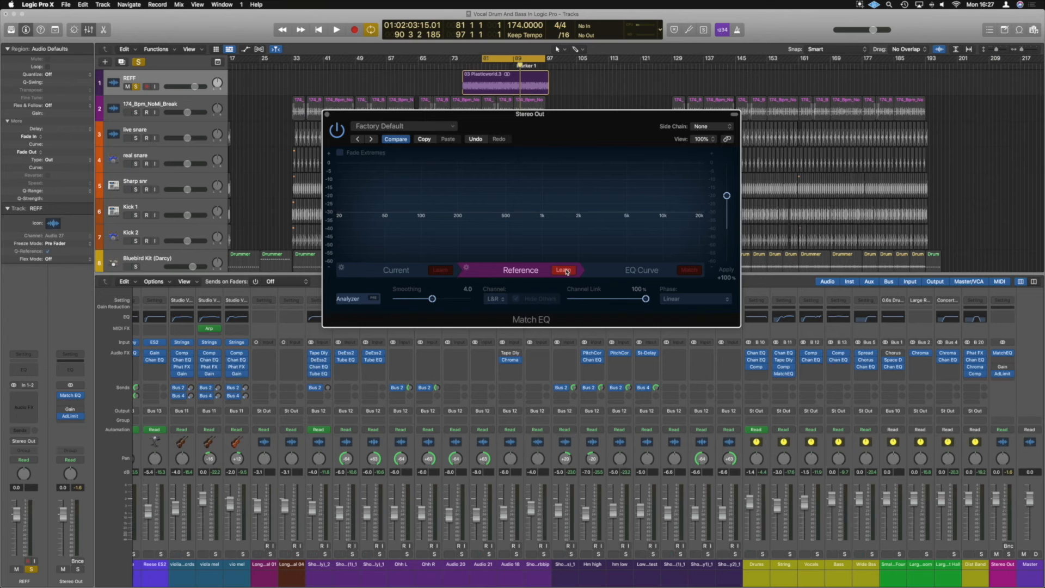
pyautogui.press('space')
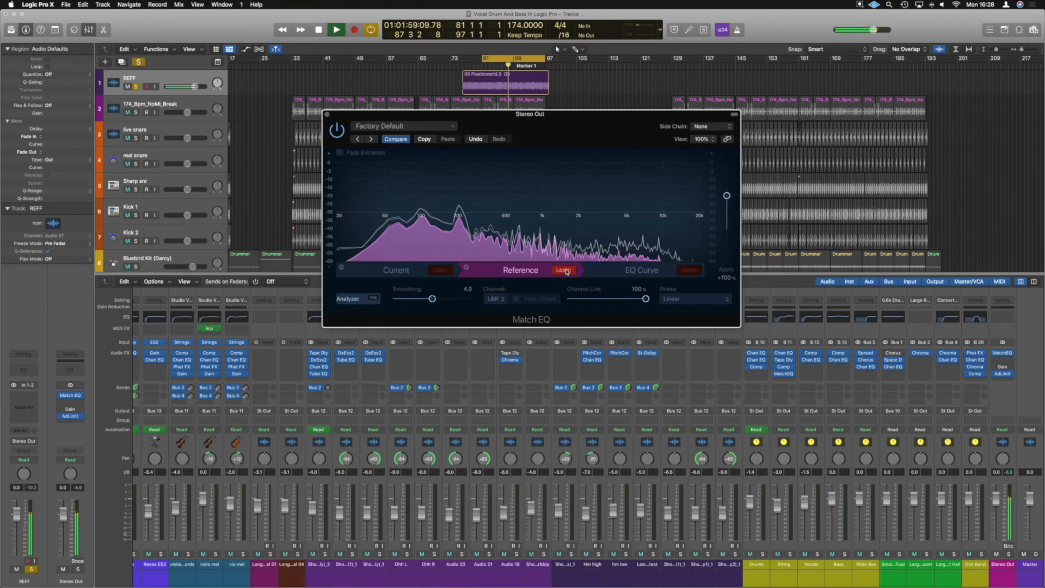
pyautogui.click(565, 269)
pyautogui.press('space')
# Generate the matched EQ curve from the two learned spectra and set its Apply amount to about +94%.
pyautogui.click(688, 270)
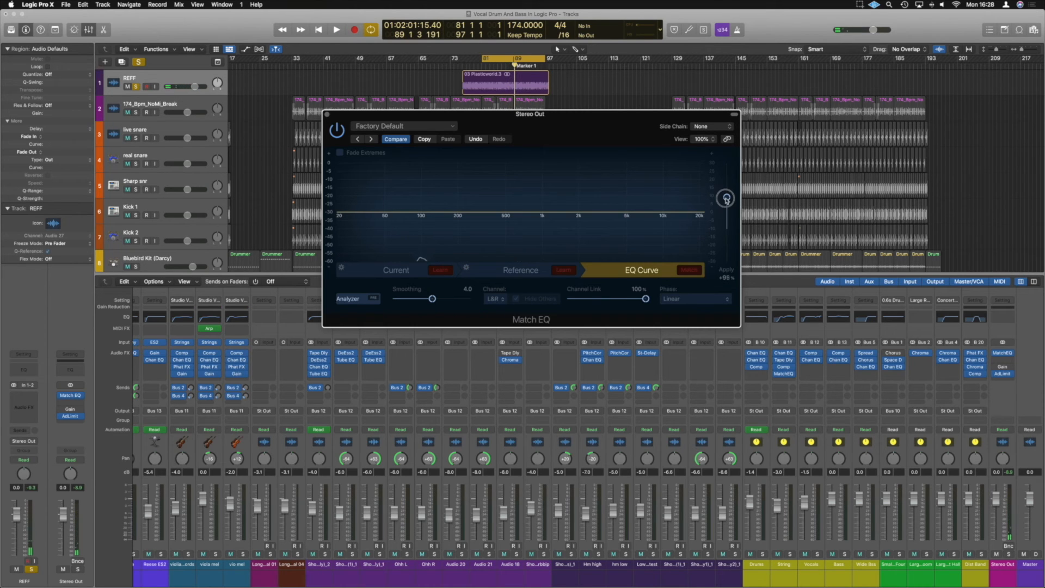
pyautogui.moveTo(726, 199)
pyautogui.mouseDown()
pyautogui.moveTo(723, 231)
pyautogui.moveTo(725, 201)
pyautogui.mouseUp()
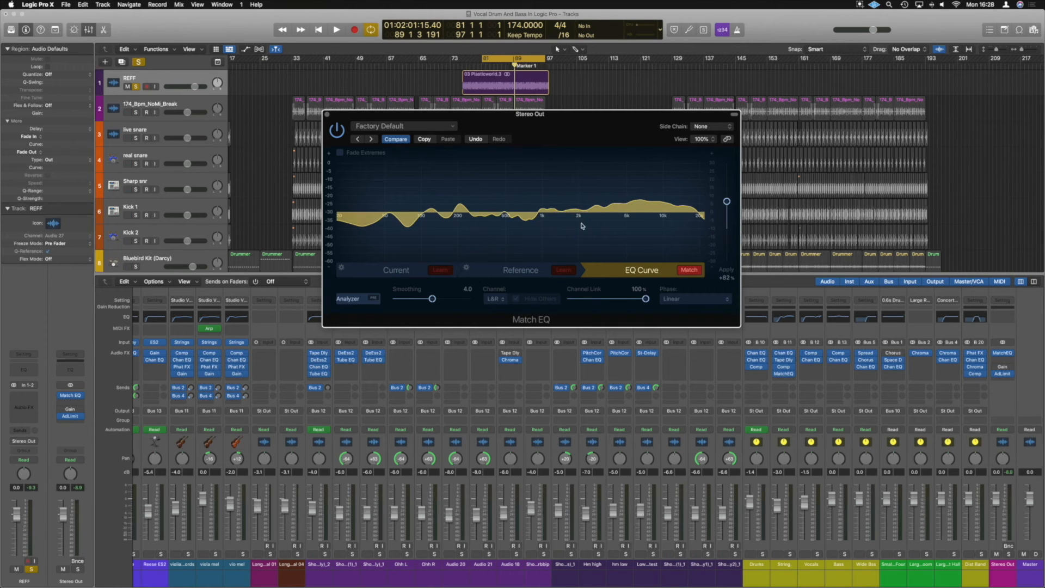
pyautogui.moveTo(727, 201)
pyautogui.mouseDown()
pyautogui.moveTo(727, 184)
pyautogui.moveTo(726, 214)
pyautogui.moveTo(727, 197)
pyautogui.mouseUp()
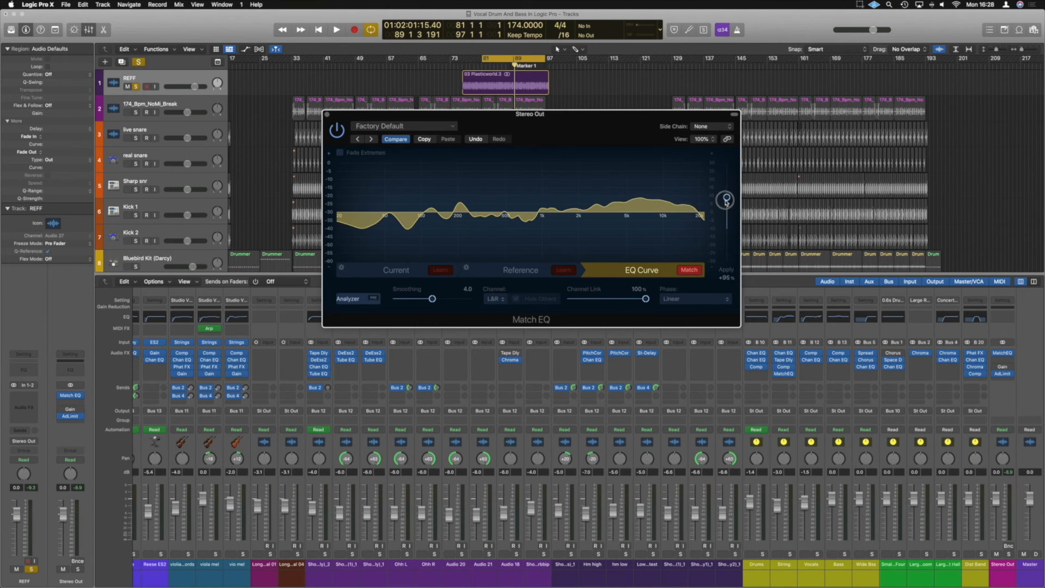
# Enable Fade Extremes and raise its low-frequency limits to about 200 Hz, flattening the EQ curve below that.
pyautogui.click(340, 156)
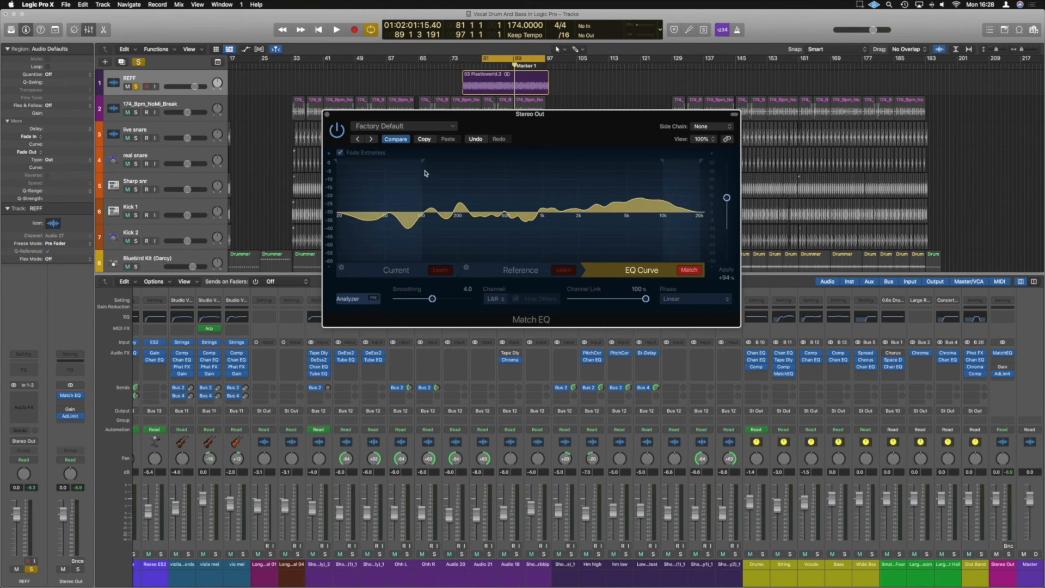
pyautogui.moveTo(340, 164); pyautogui.dragTo(454, 166)
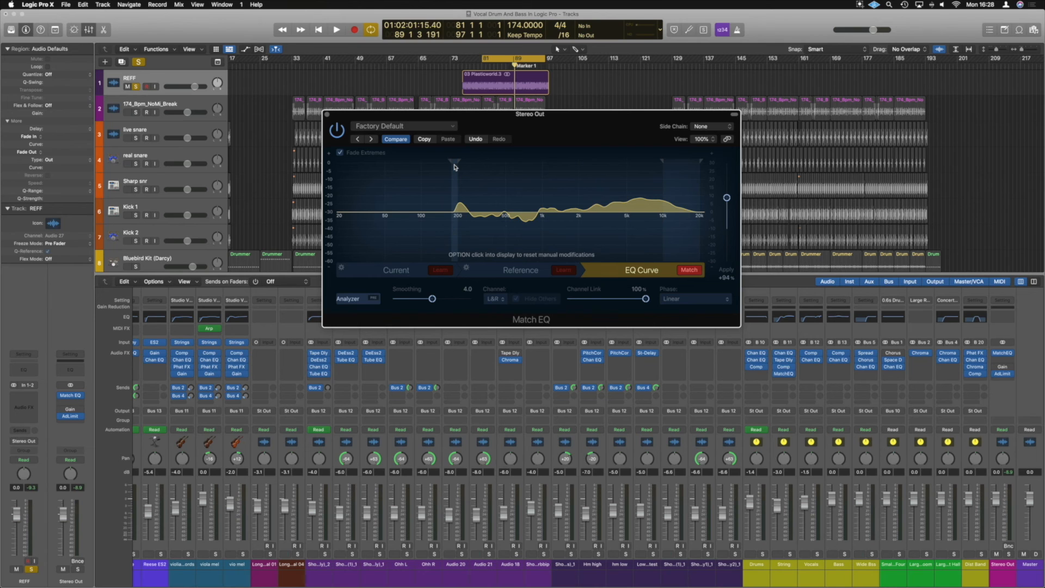
# Unsolo REFF with the track muted, play the full mix, and bypass and re-enable Match EQ to compare.
pyautogui.press('space')
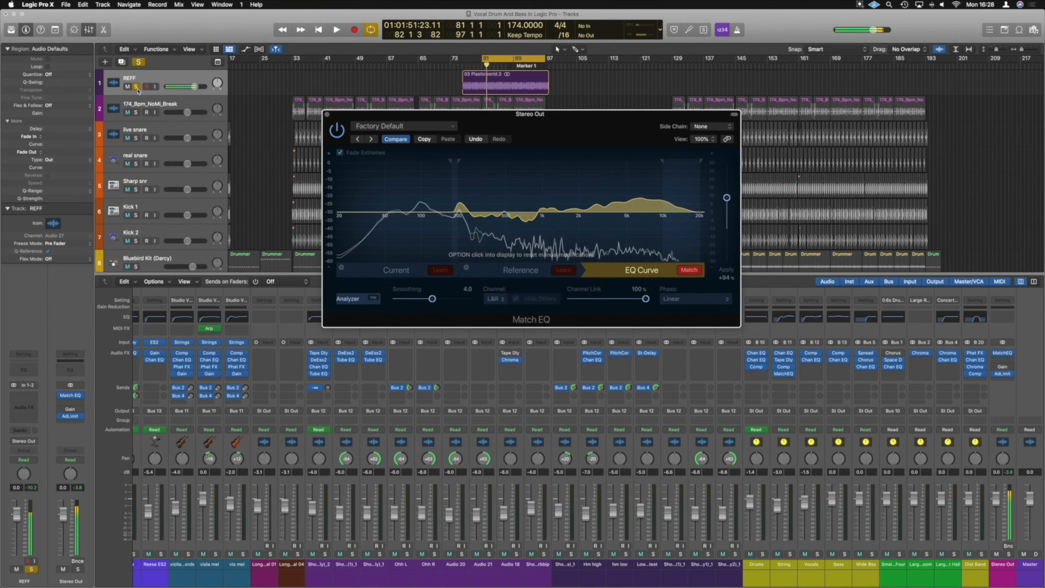
pyautogui.click(127, 86)
pyautogui.click(136, 86)
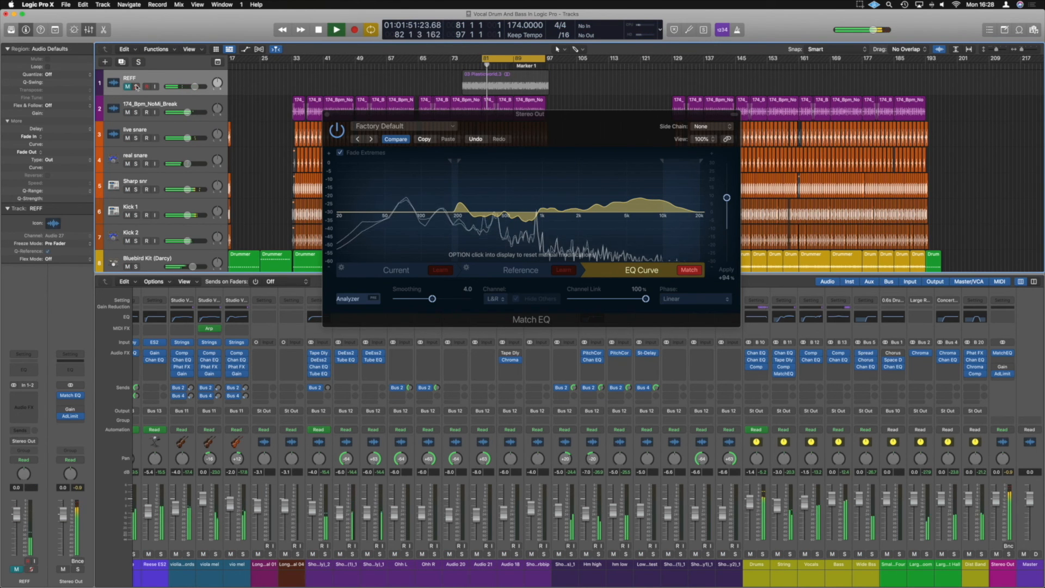
pyautogui.click(338, 135)
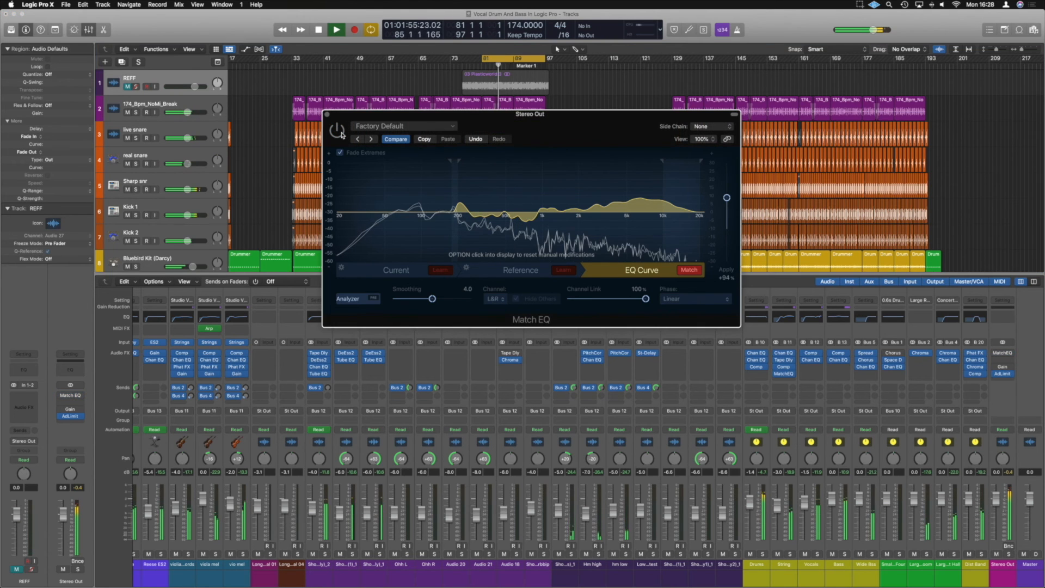
pyautogui.click(340, 133)
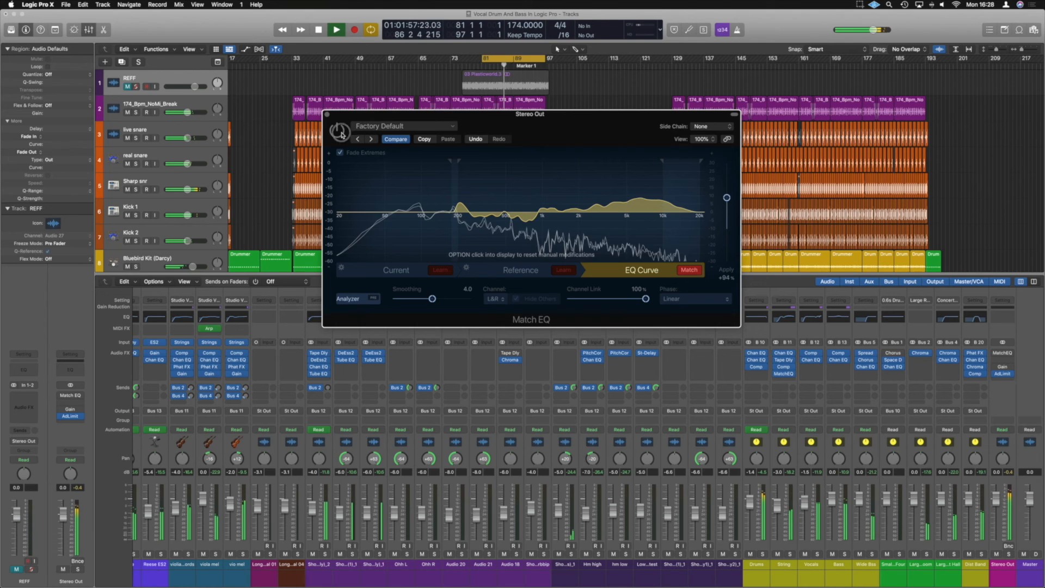
pyautogui.press('space')
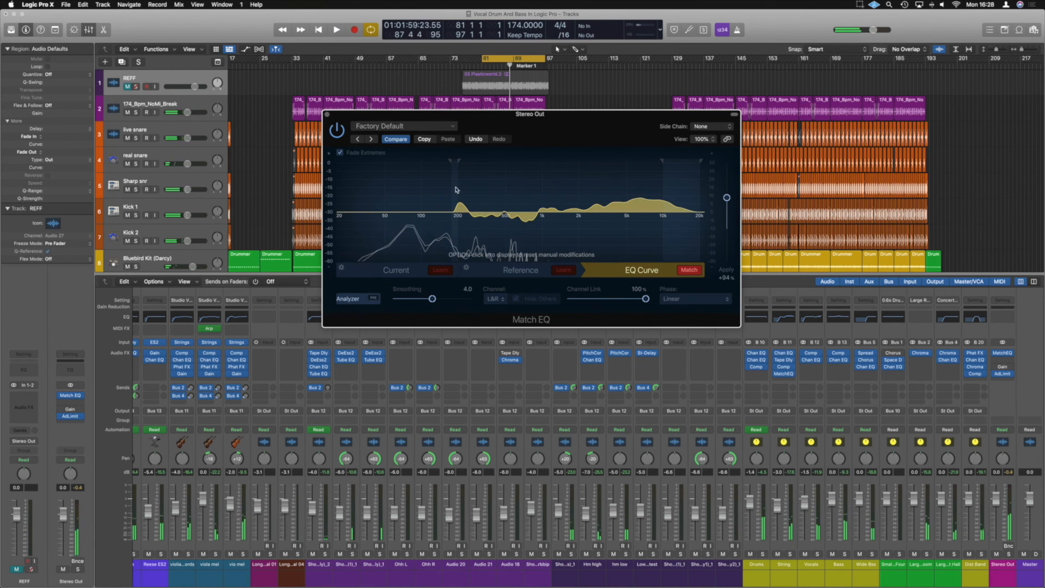
# Reduce the Match EQ's Apply amount to +43% and play the full mix through it.
pyautogui.moveTo(727, 198); pyautogui.dragTo(726, 217)
pyautogui.press('space')
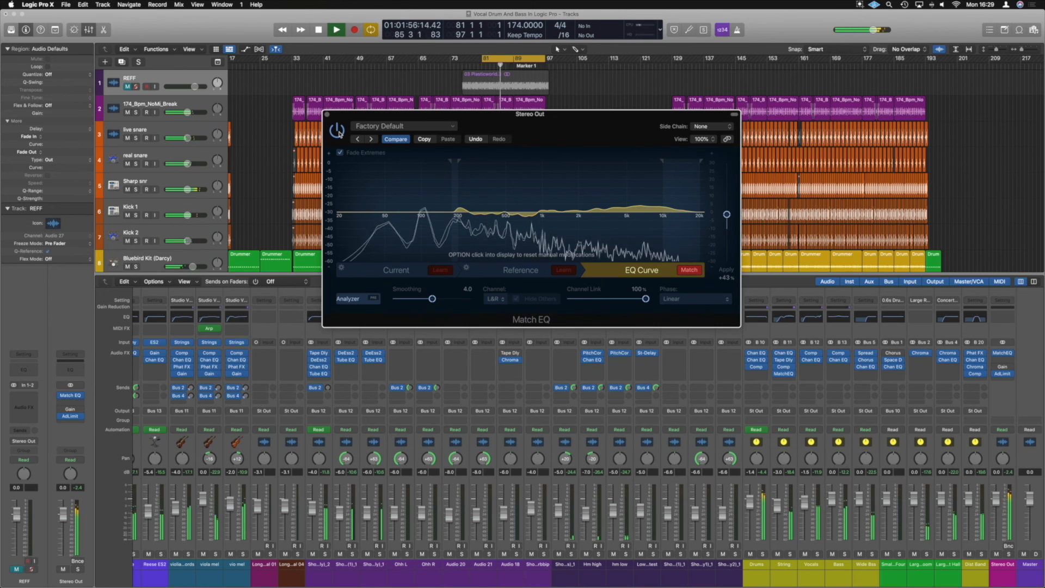
pyautogui.press('space')
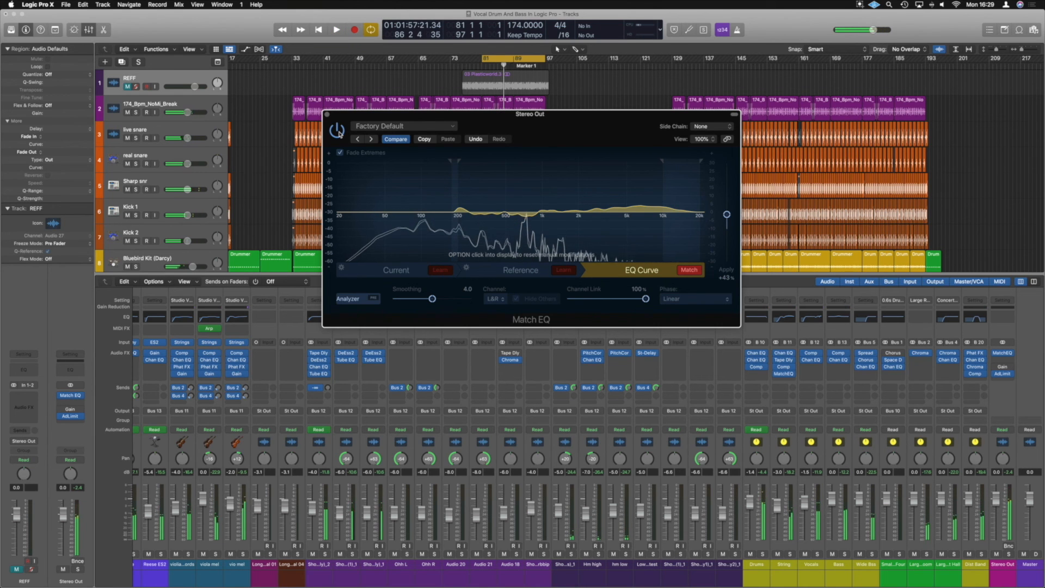